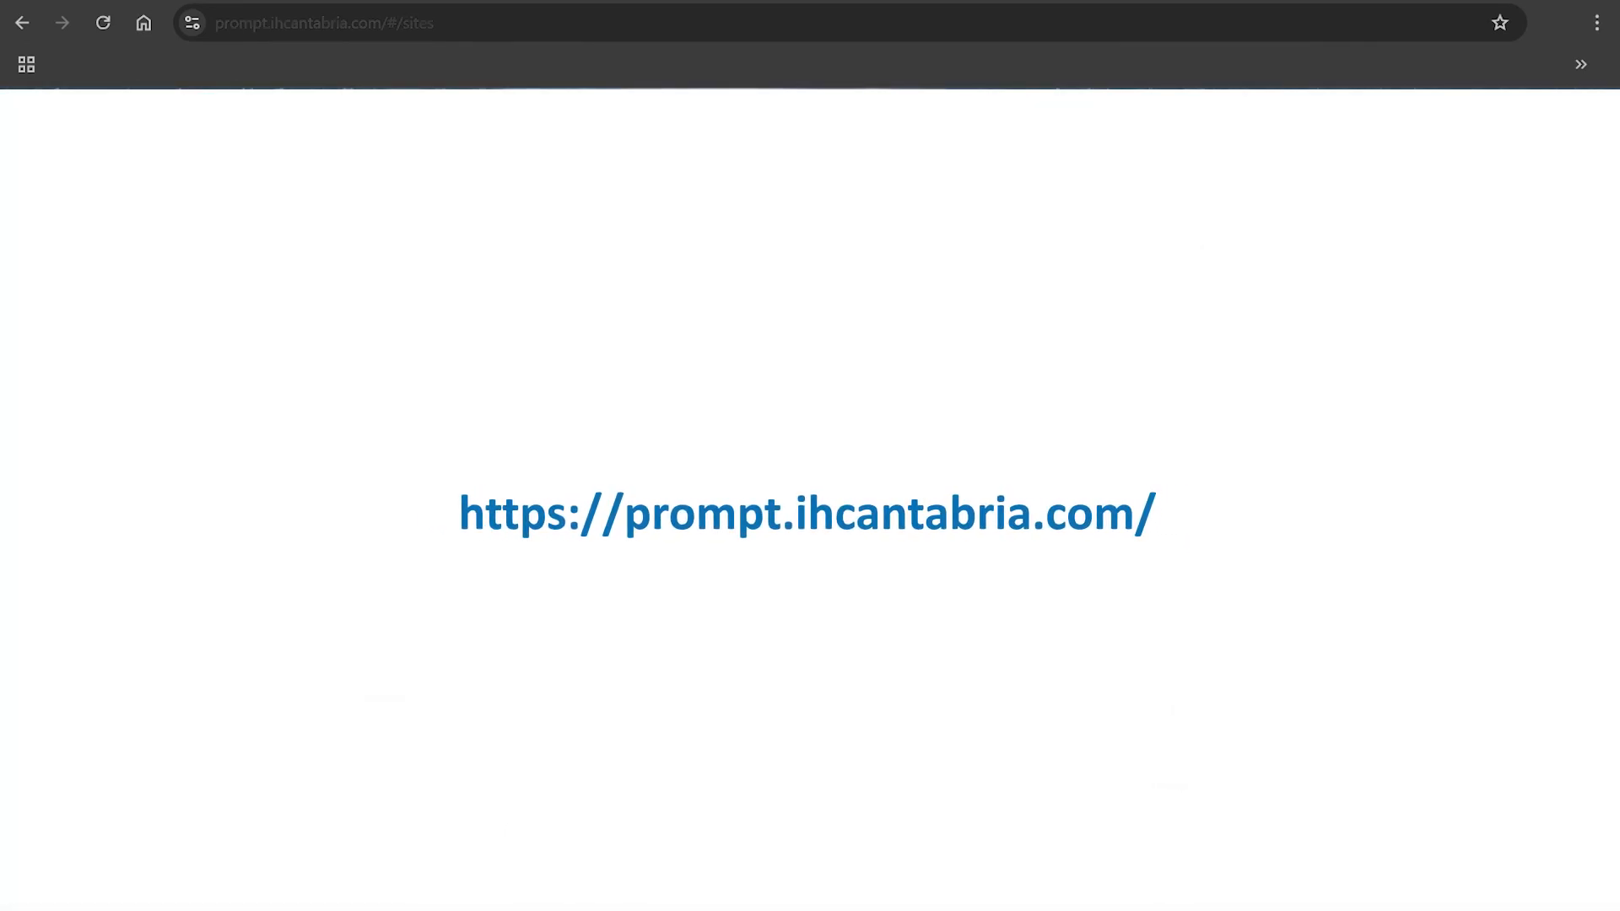
# Step: Open prompt.ihcantabria.com and enter the Tripoli site
pyautogui.click(454, 20)
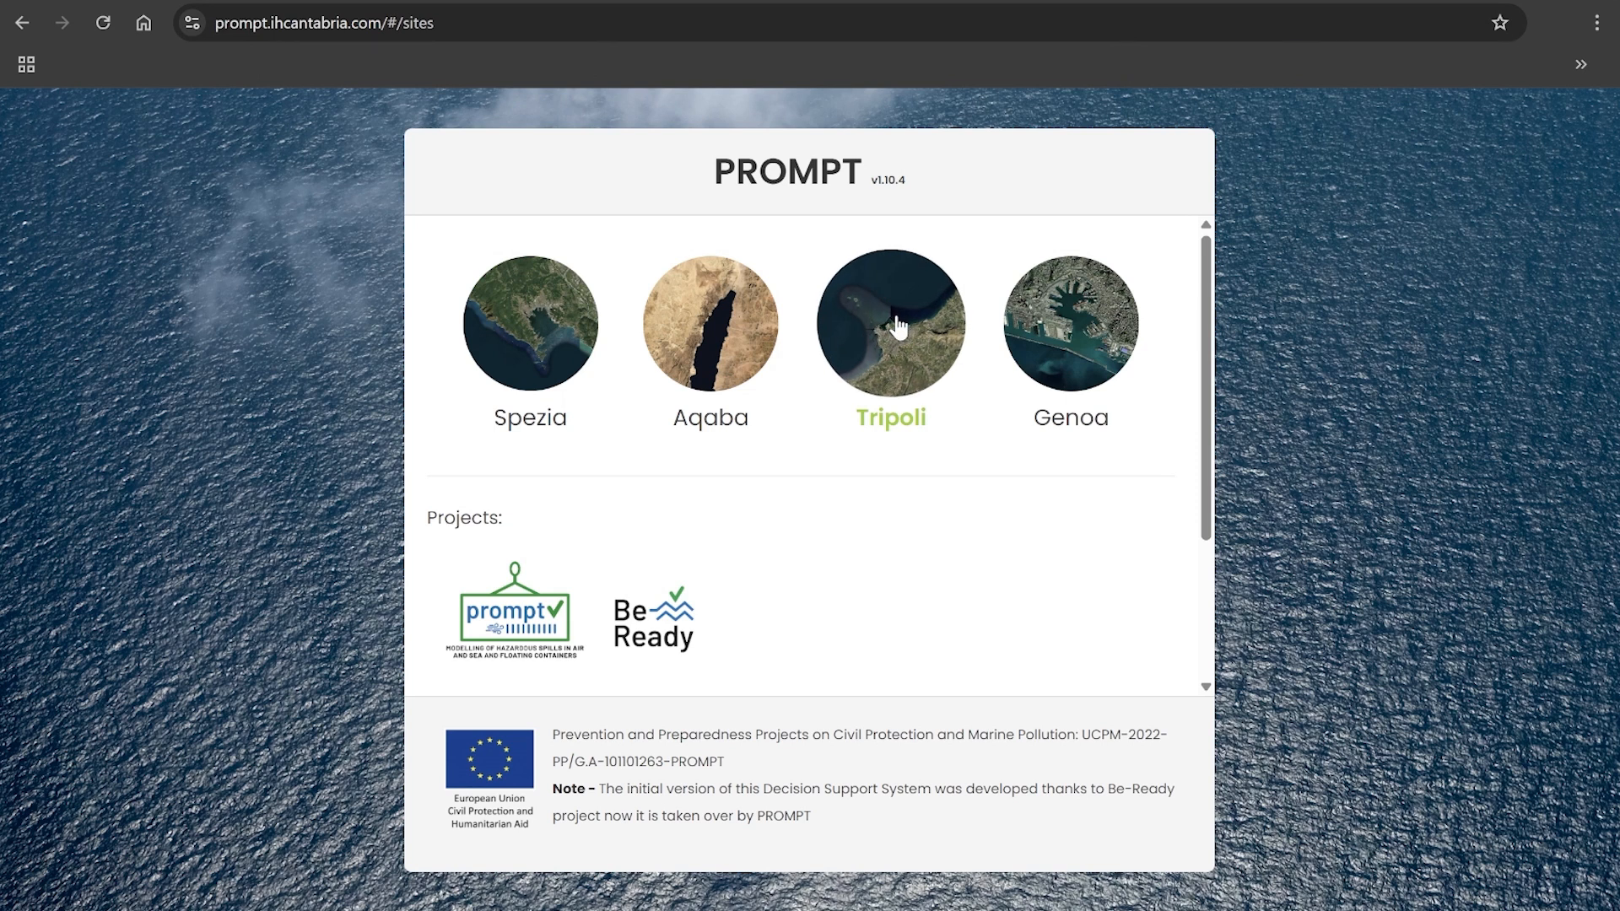
pyautogui.click(896, 368)
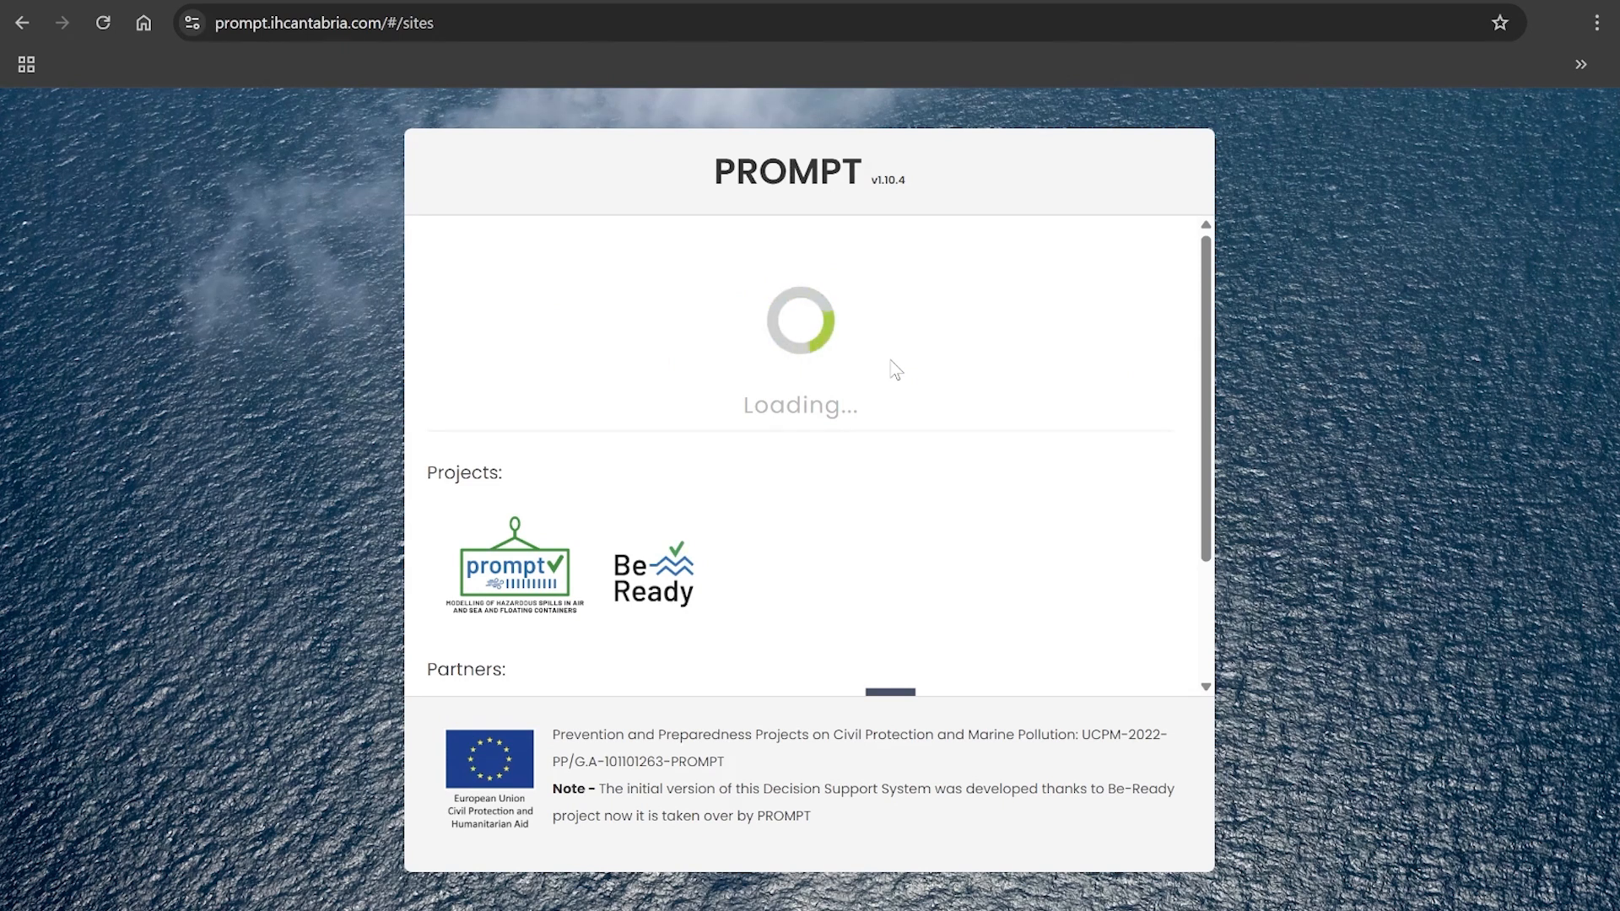
pyautogui.click(893, 369)
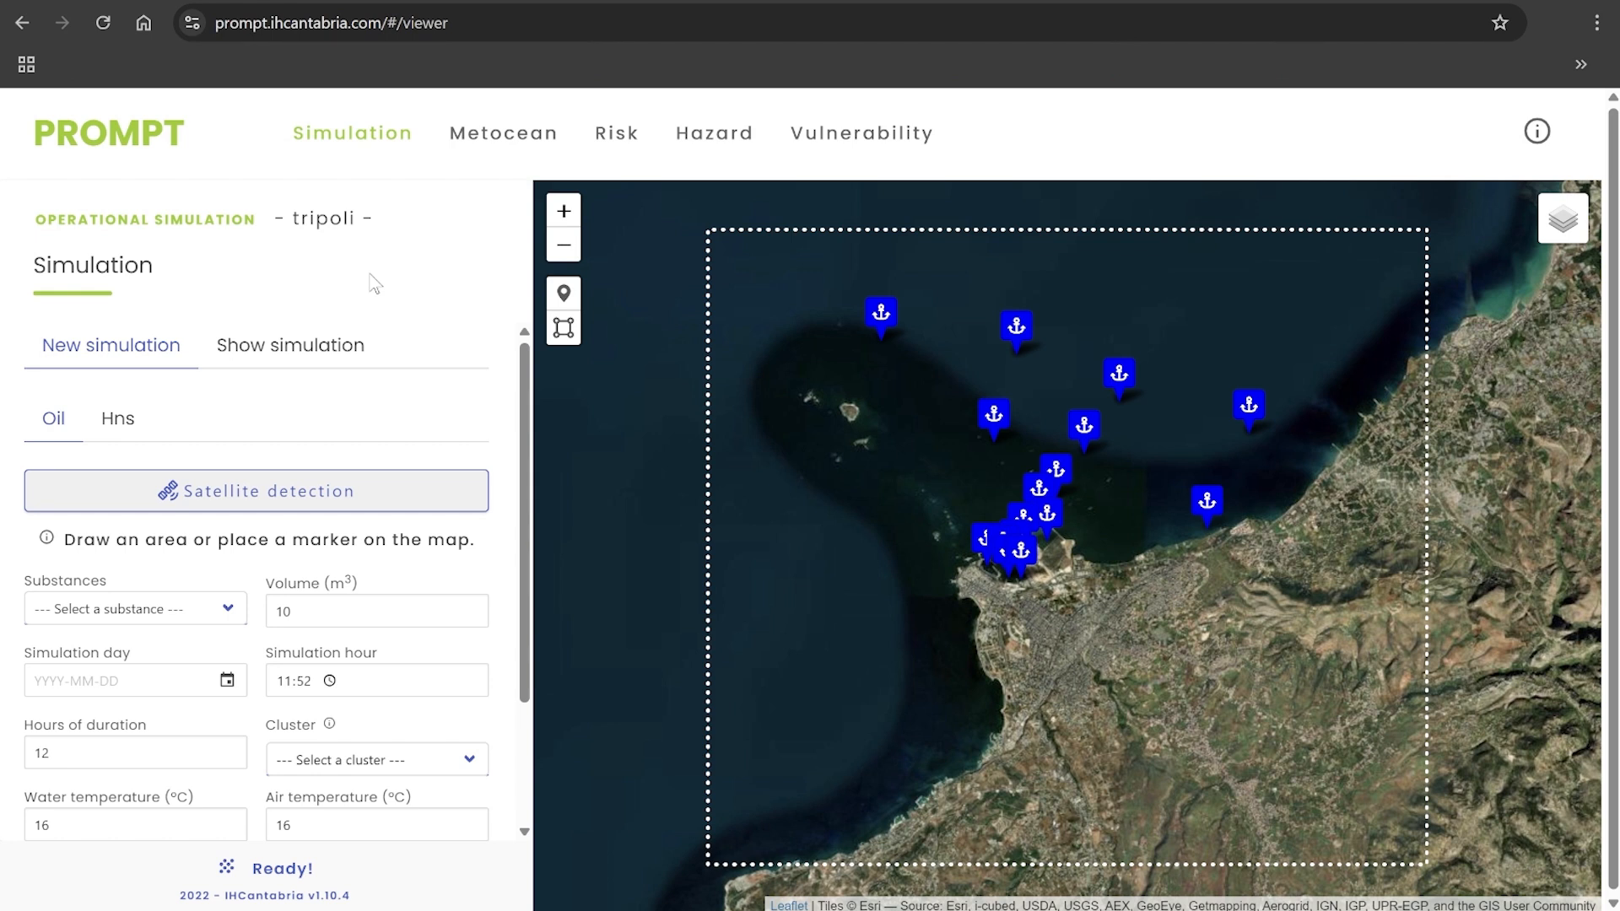
# Step: Choose the Hns type for the new simulation and place the spill marker in the sea just northwest of Tripoli's harbour breakwater
pyautogui.click(119, 425)
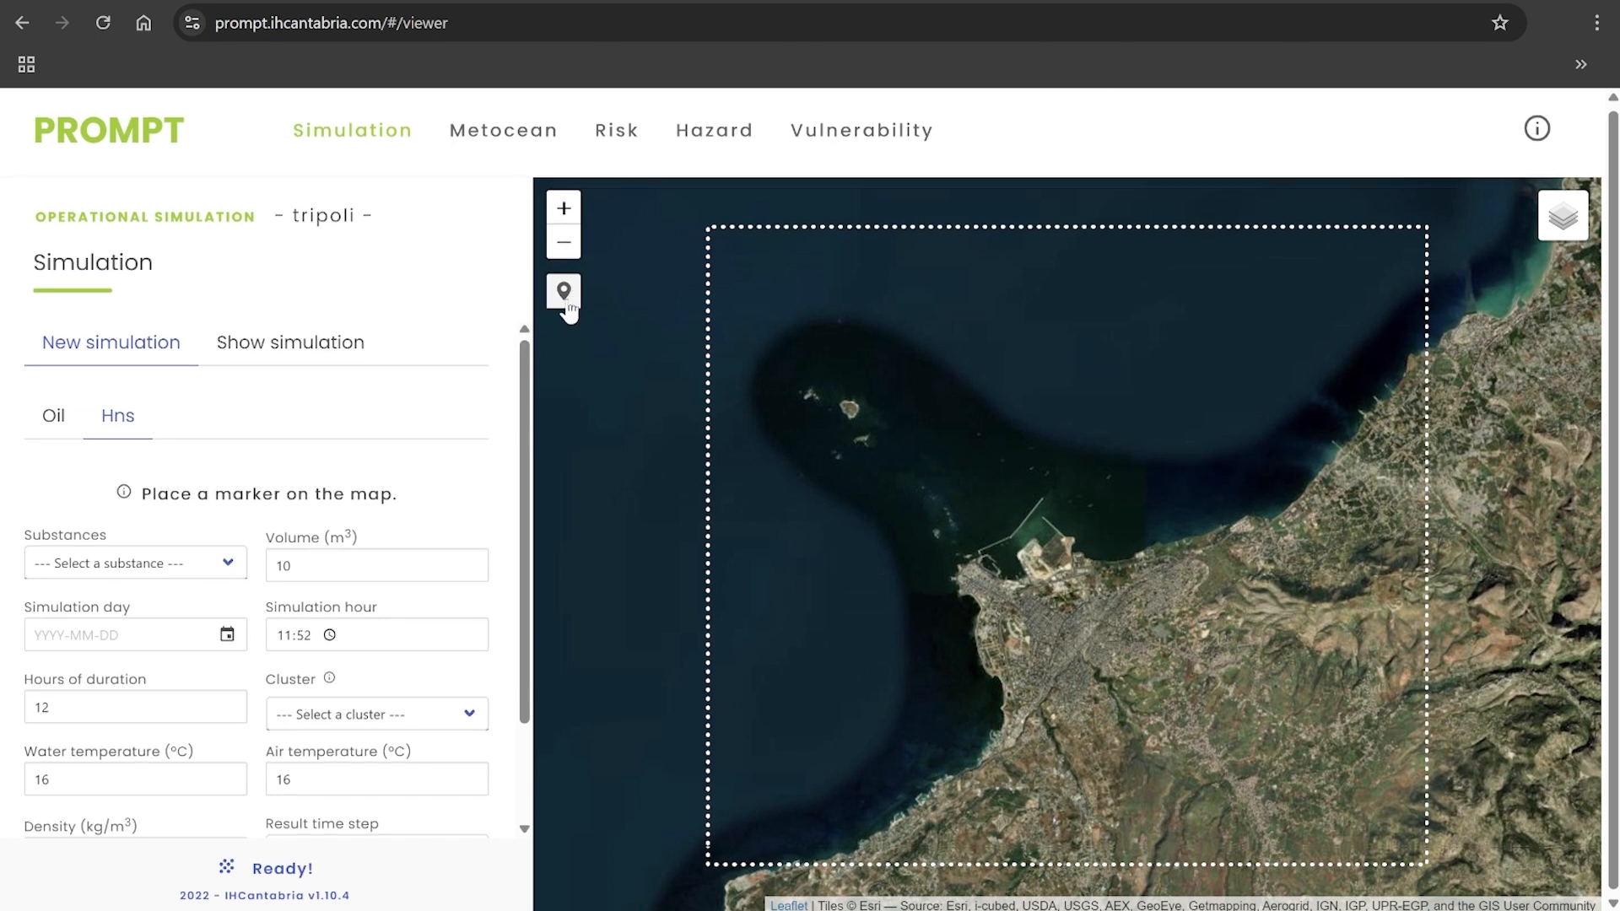
pyautogui.click(565, 296)
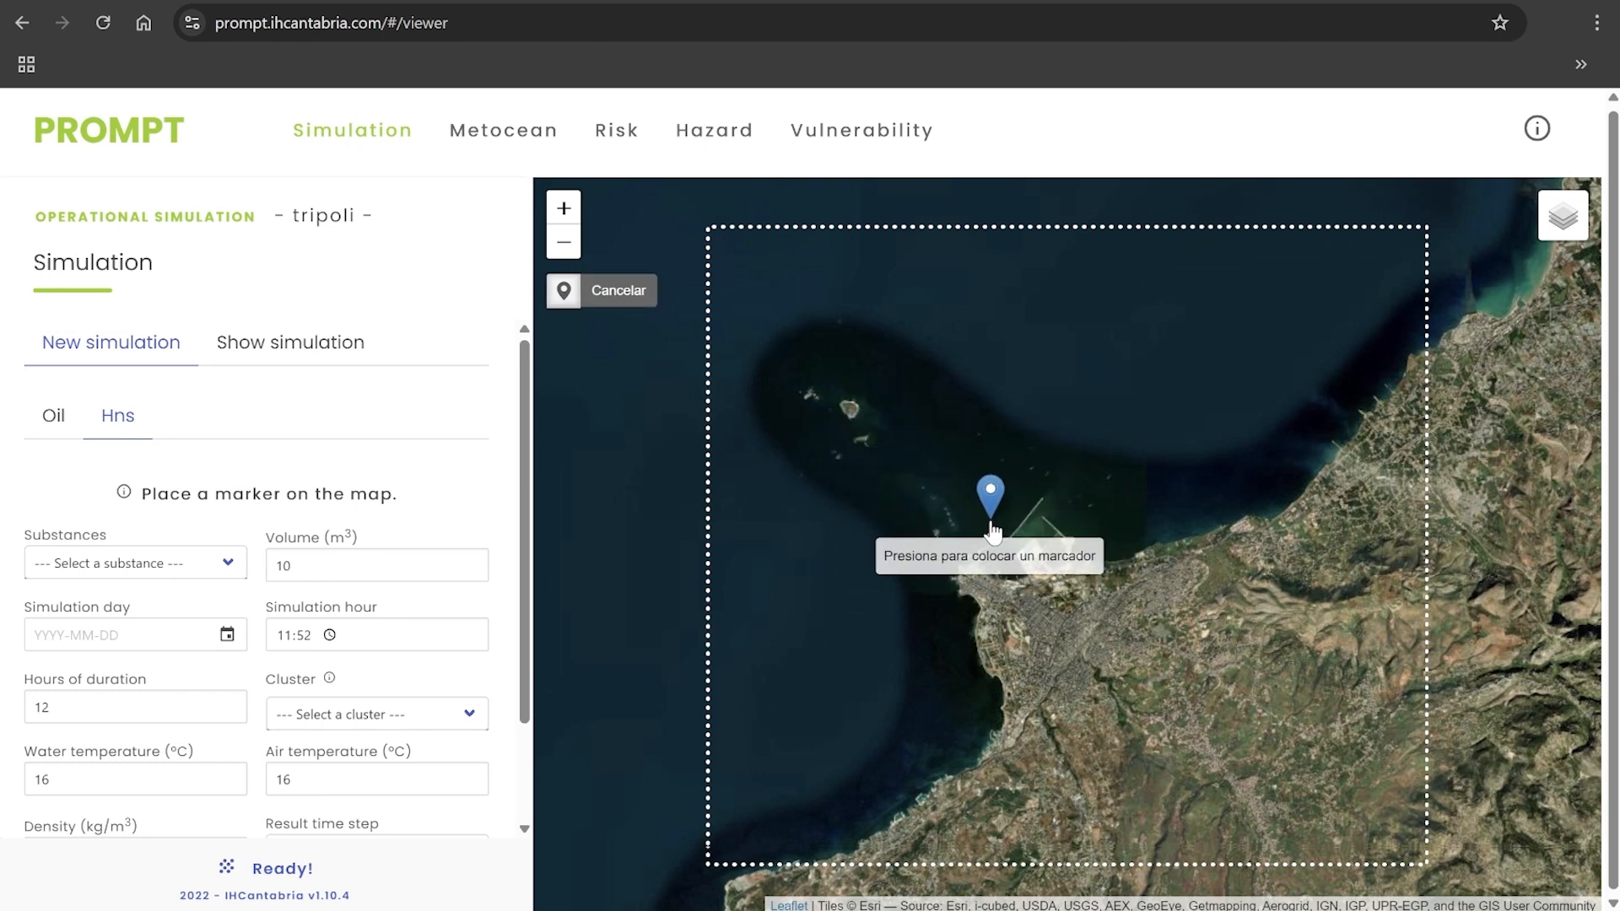
pyautogui.click(992, 525)
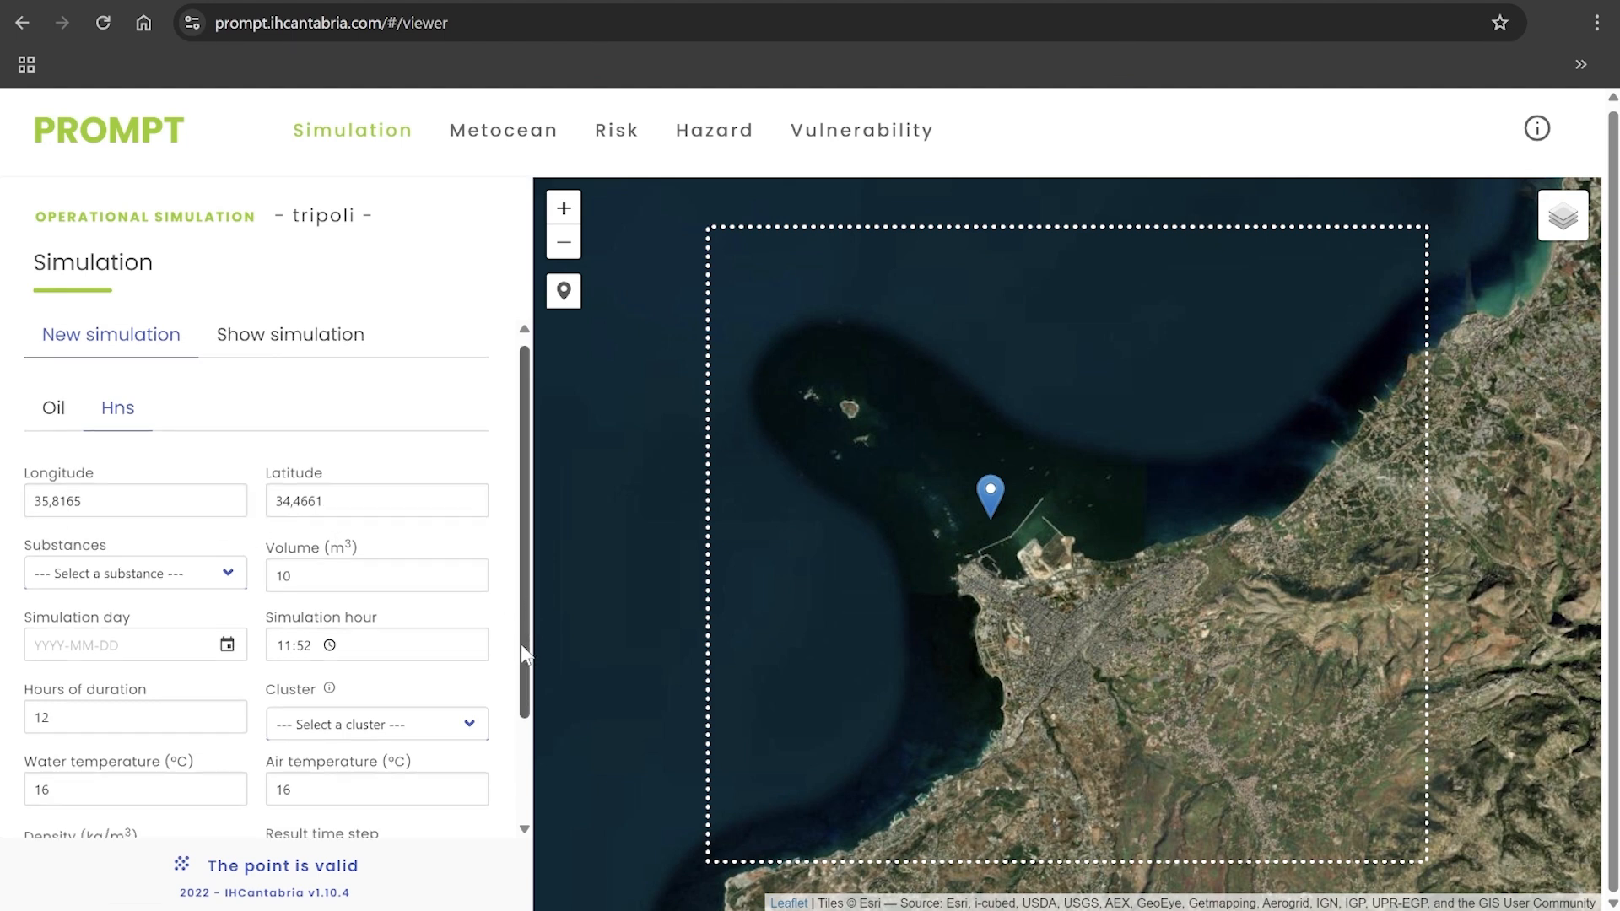
# Step: Set the spilled substance to BENZENE and its volume to 50 m³
pyautogui.moveTo(520, 645); pyautogui.dragTo(520, 700)
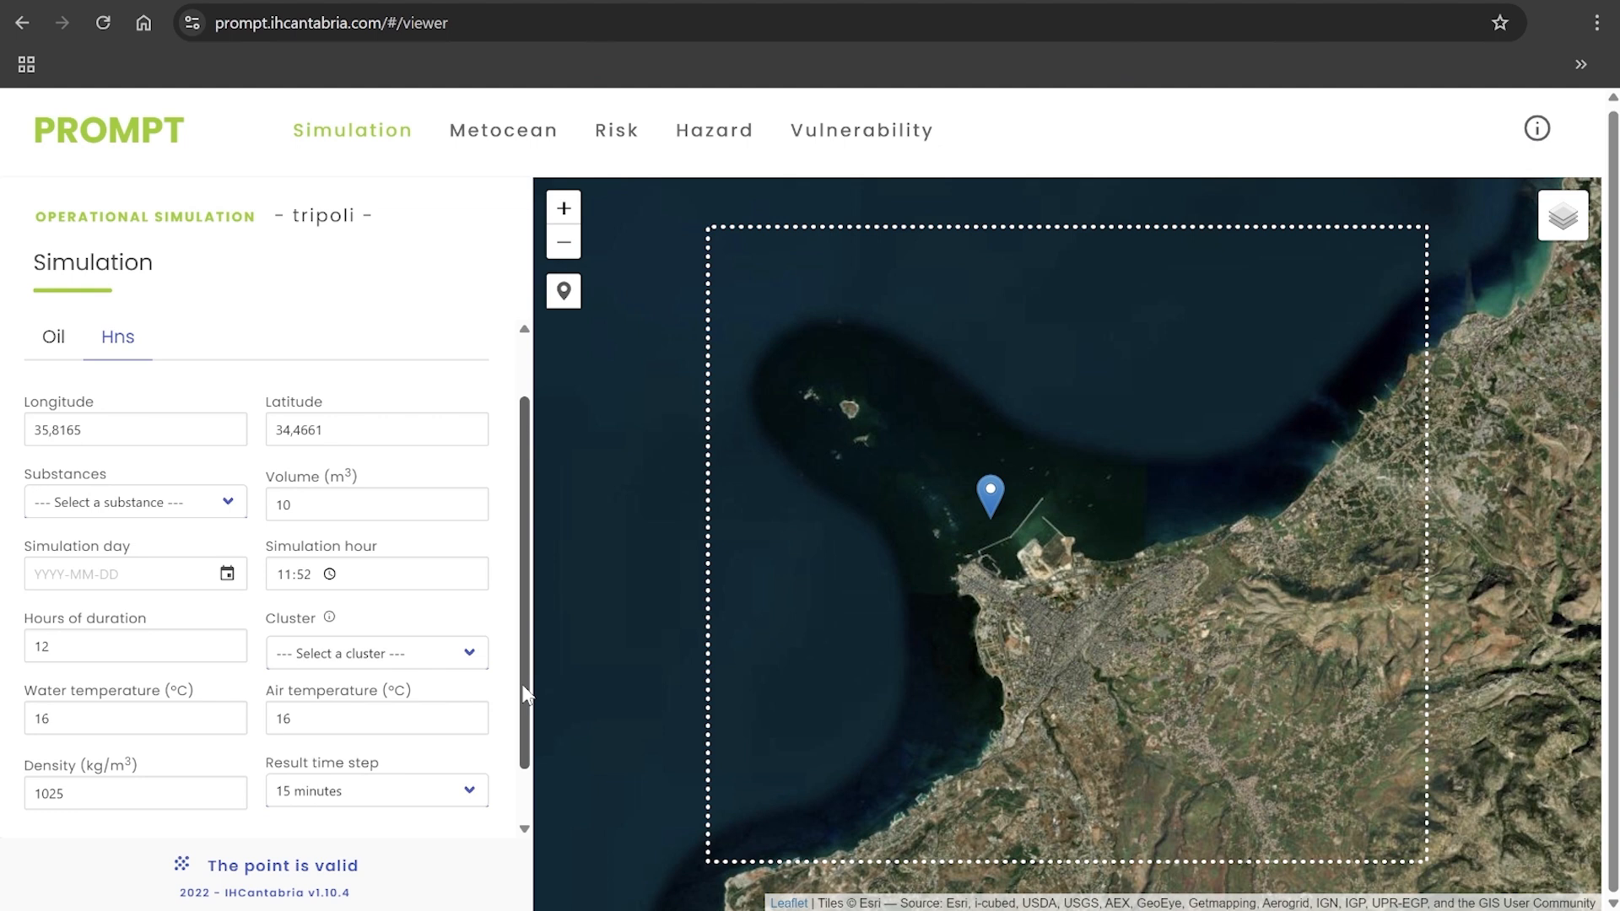
pyautogui.click(229, 505)
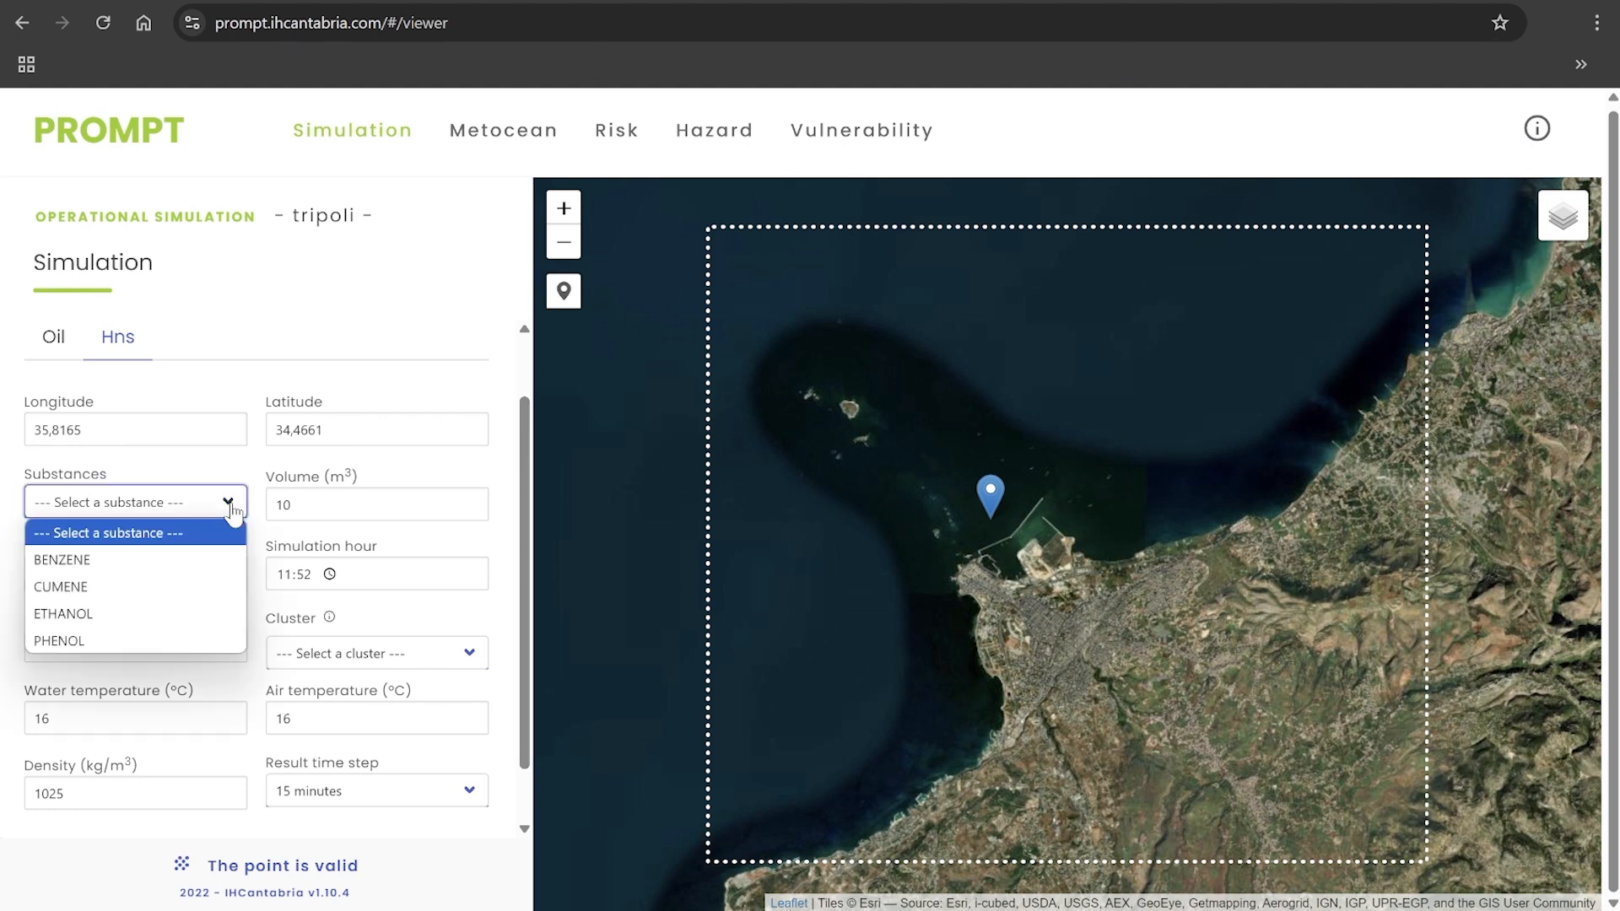
pyautogui.click(73, 568)
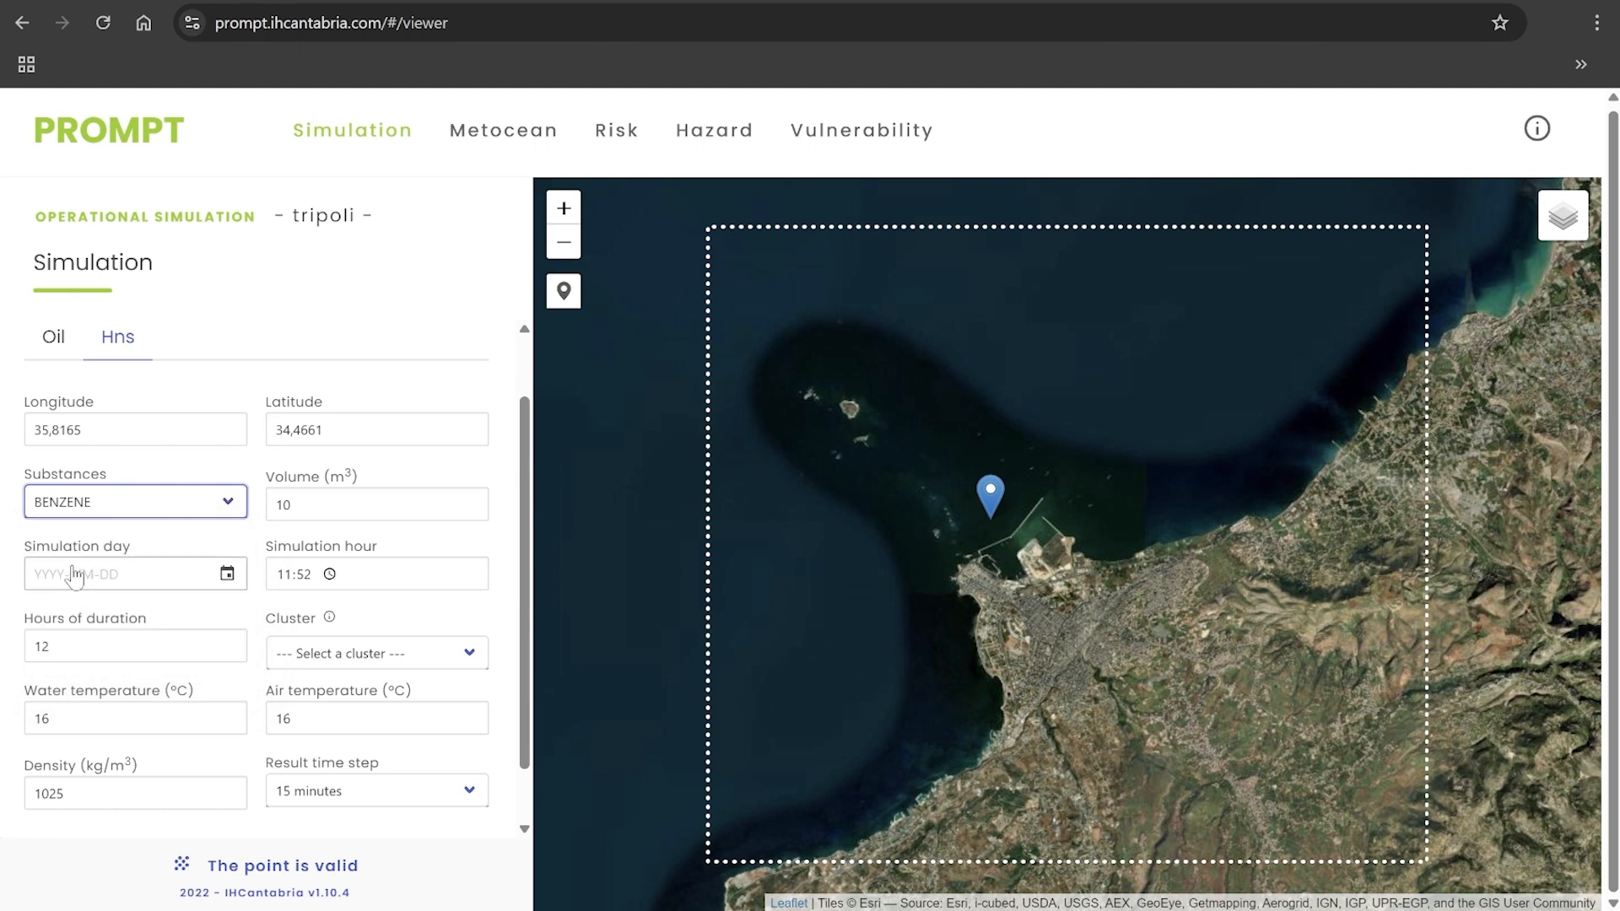
pyautogui.click(305, 507)
pyautogui.press('BackSpace')
pyautogui.press('BackSpace')
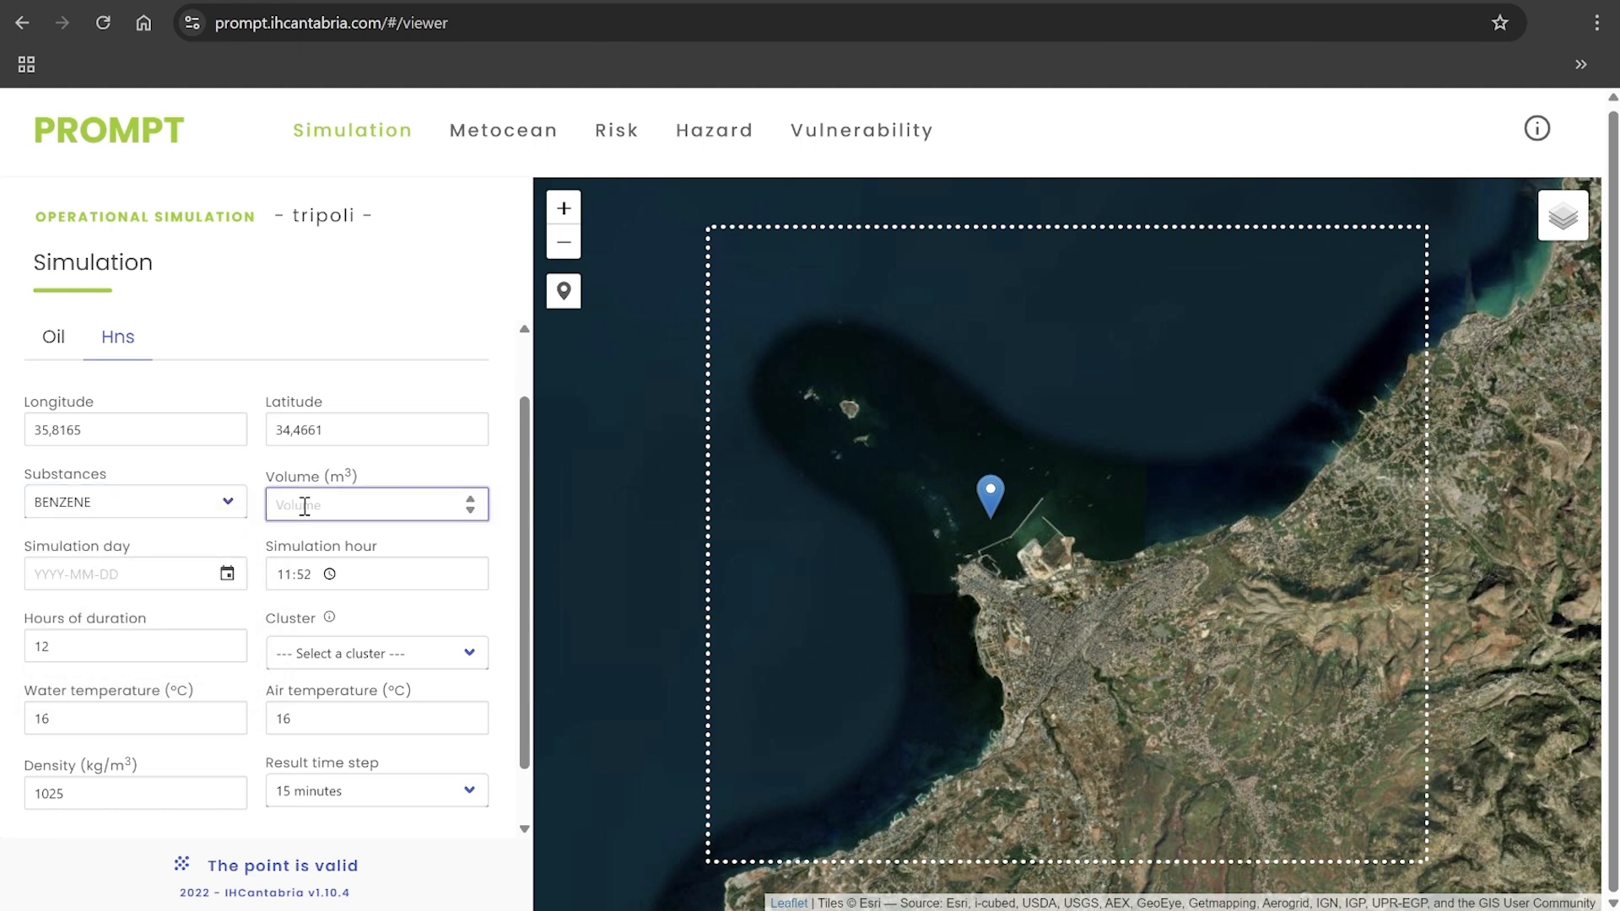
pyautogui.write('50')
# Step: Set the simulation day to 2025-05-20 and select cluster 24
pyautogui.click(201, 584)
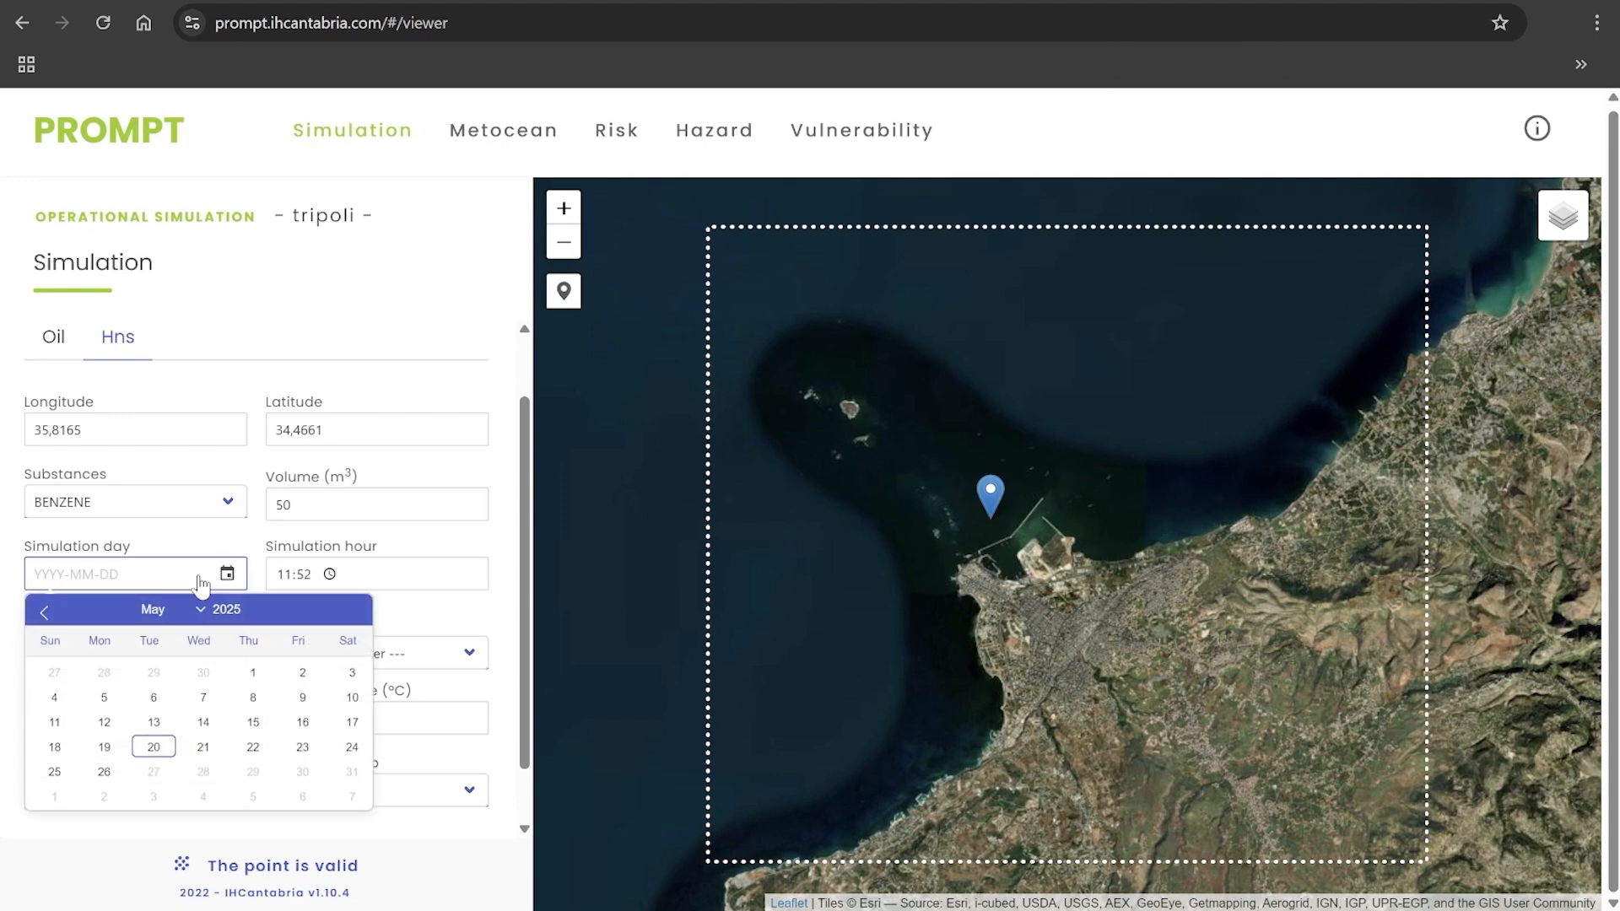
pyautogui.click(155, 749)
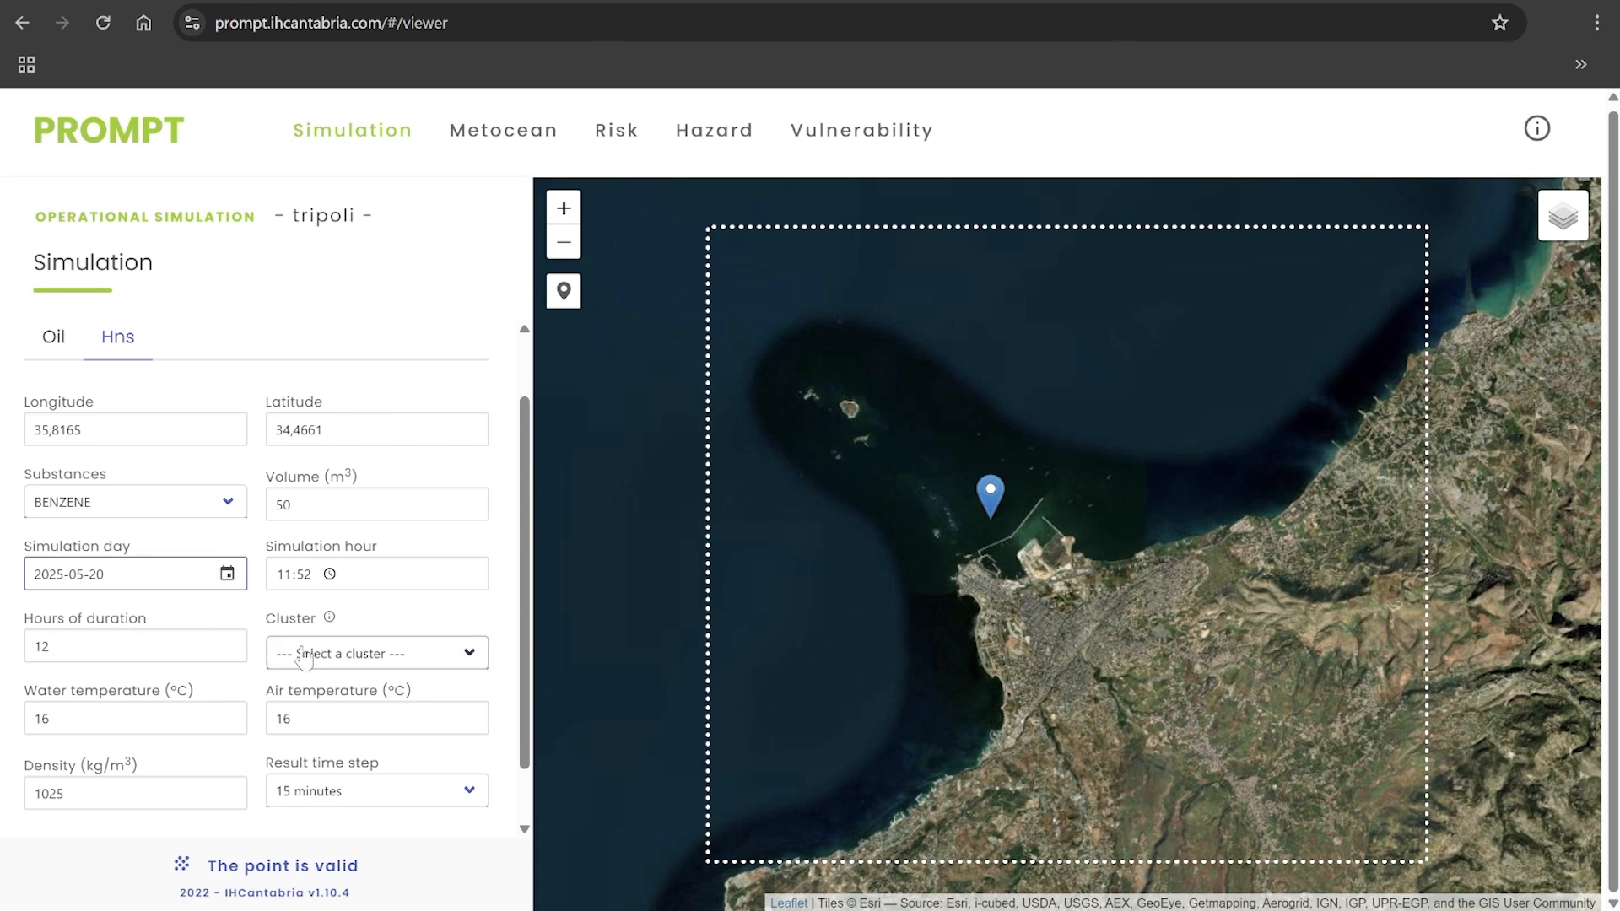
pyautogui.click(470, 655)
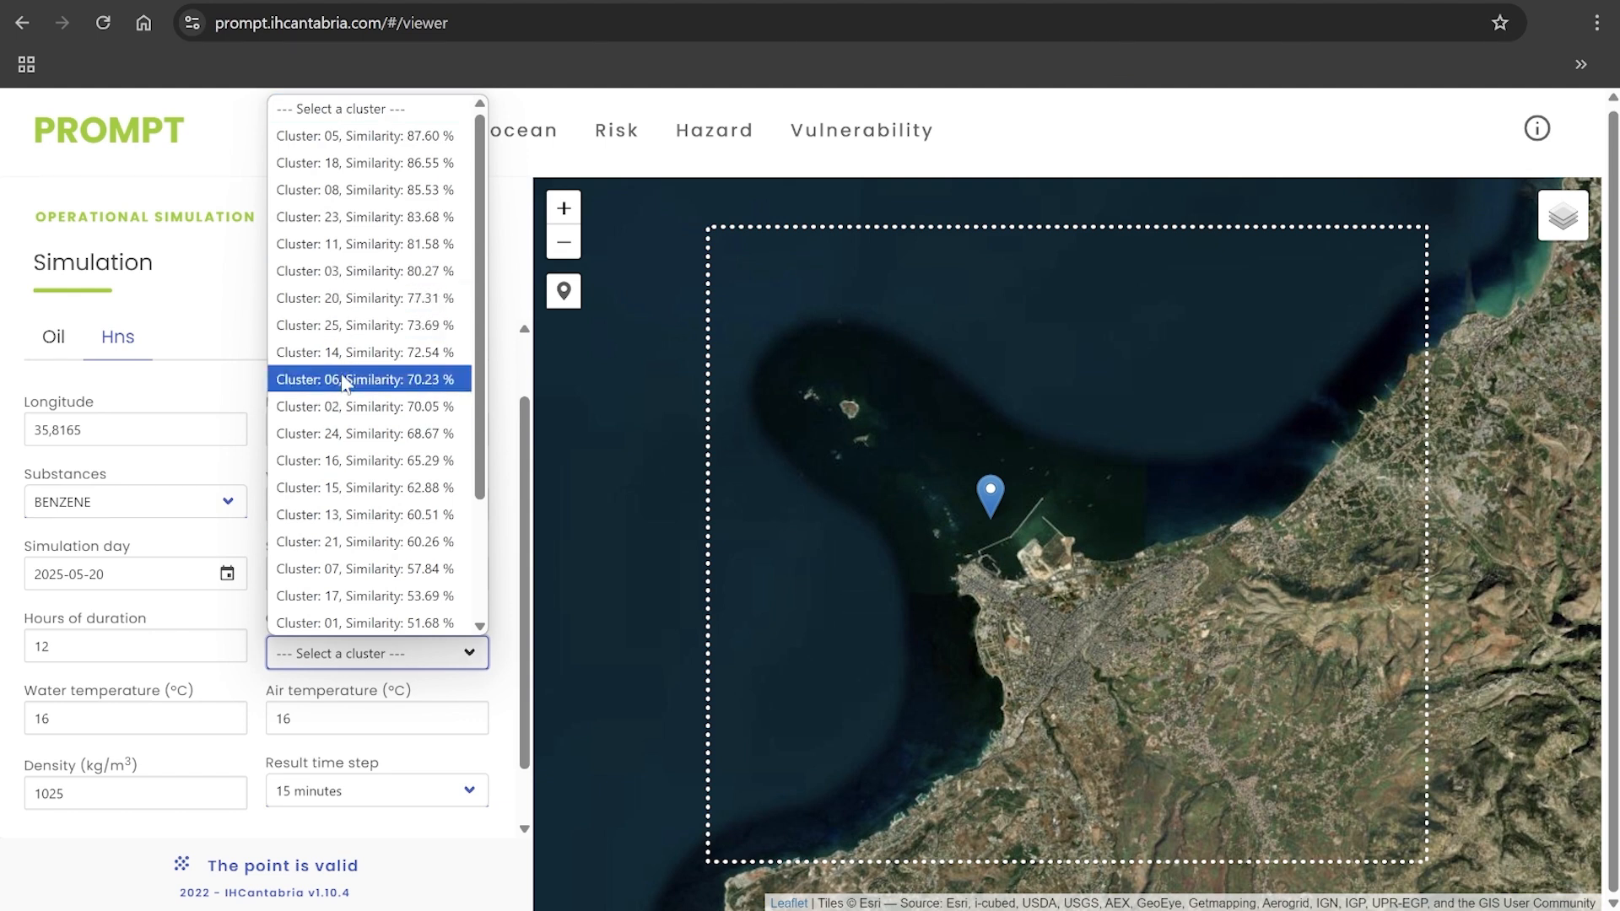
pyautogui.click(363, 435)
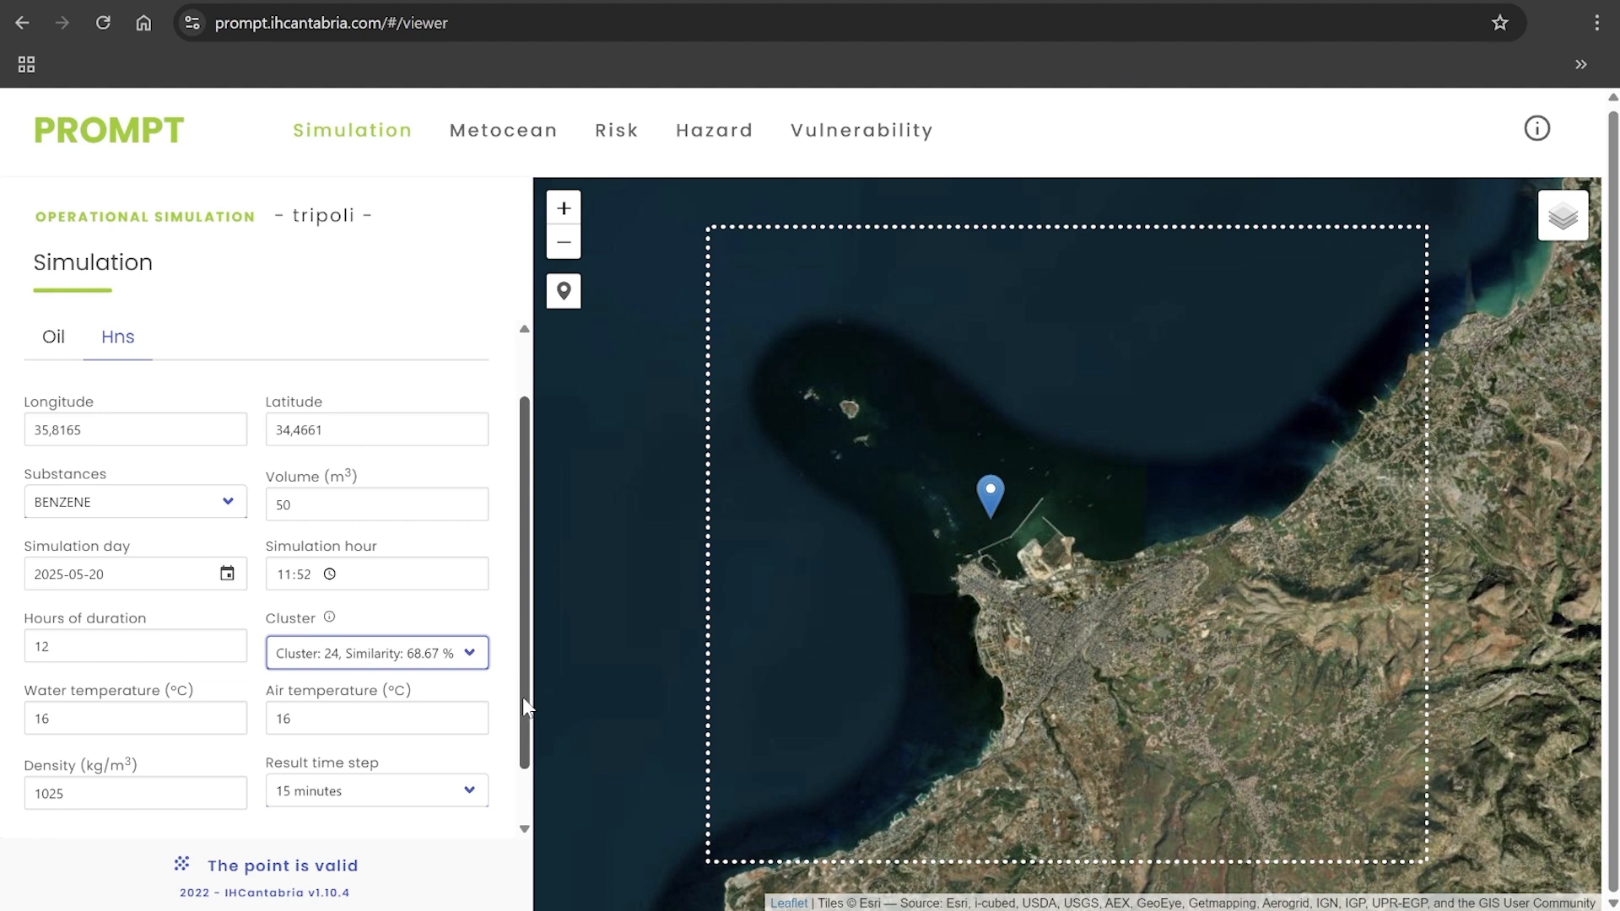
# Step: Set the simulation's result time step to 30 minutes
pyautogui.moveTo(523, 706); pyautogui.dragTo(518, 766)
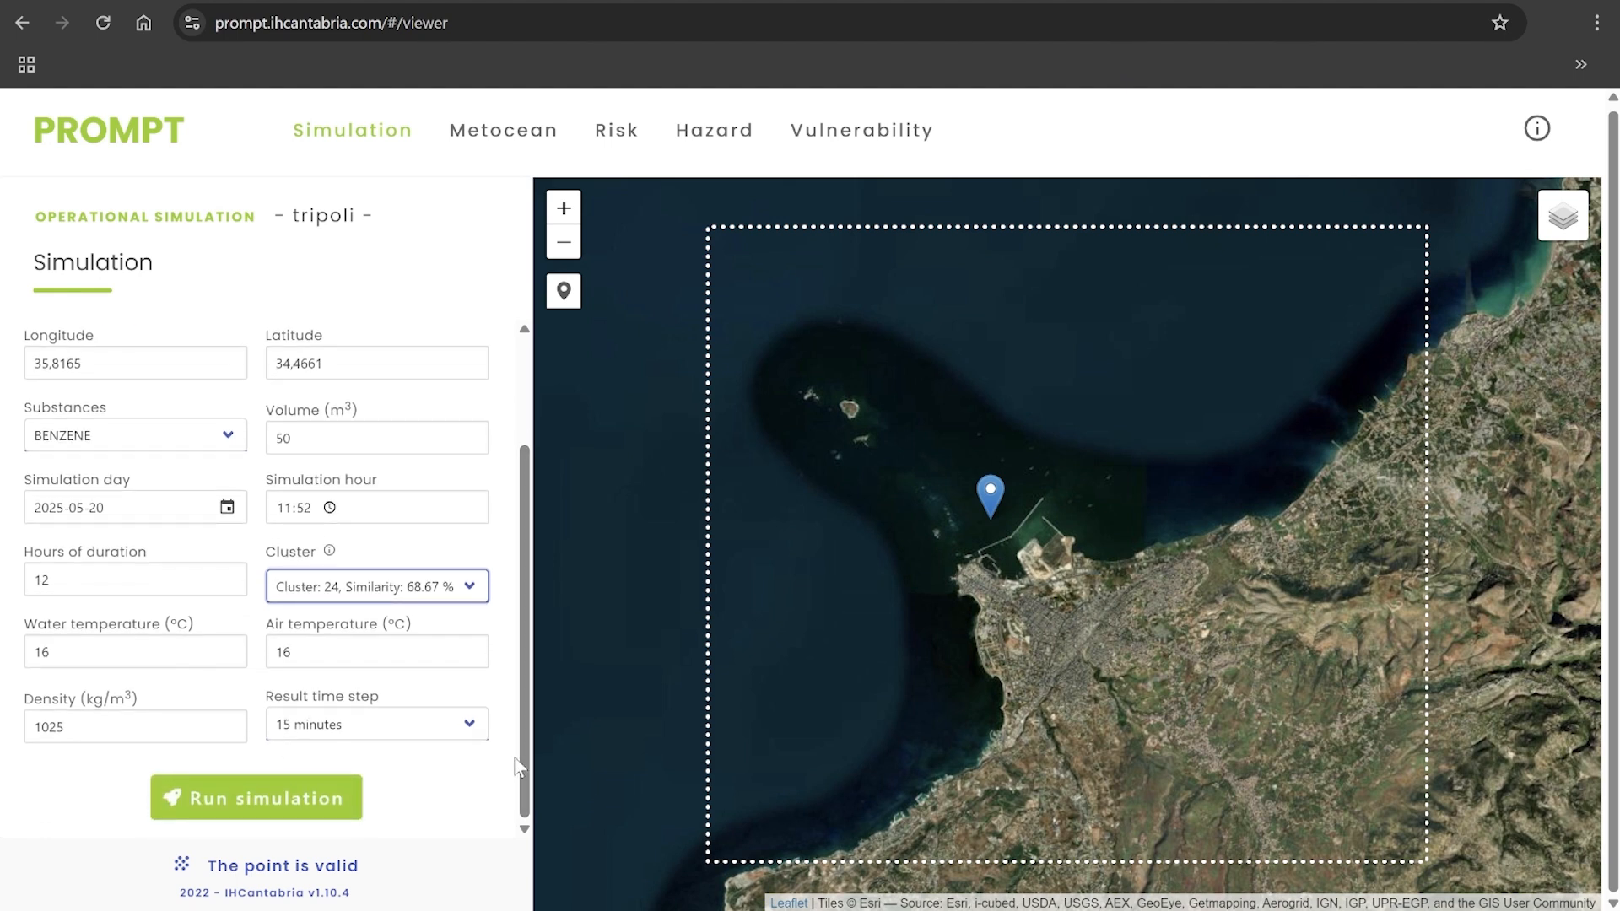
pyautogui.click(441, 731)
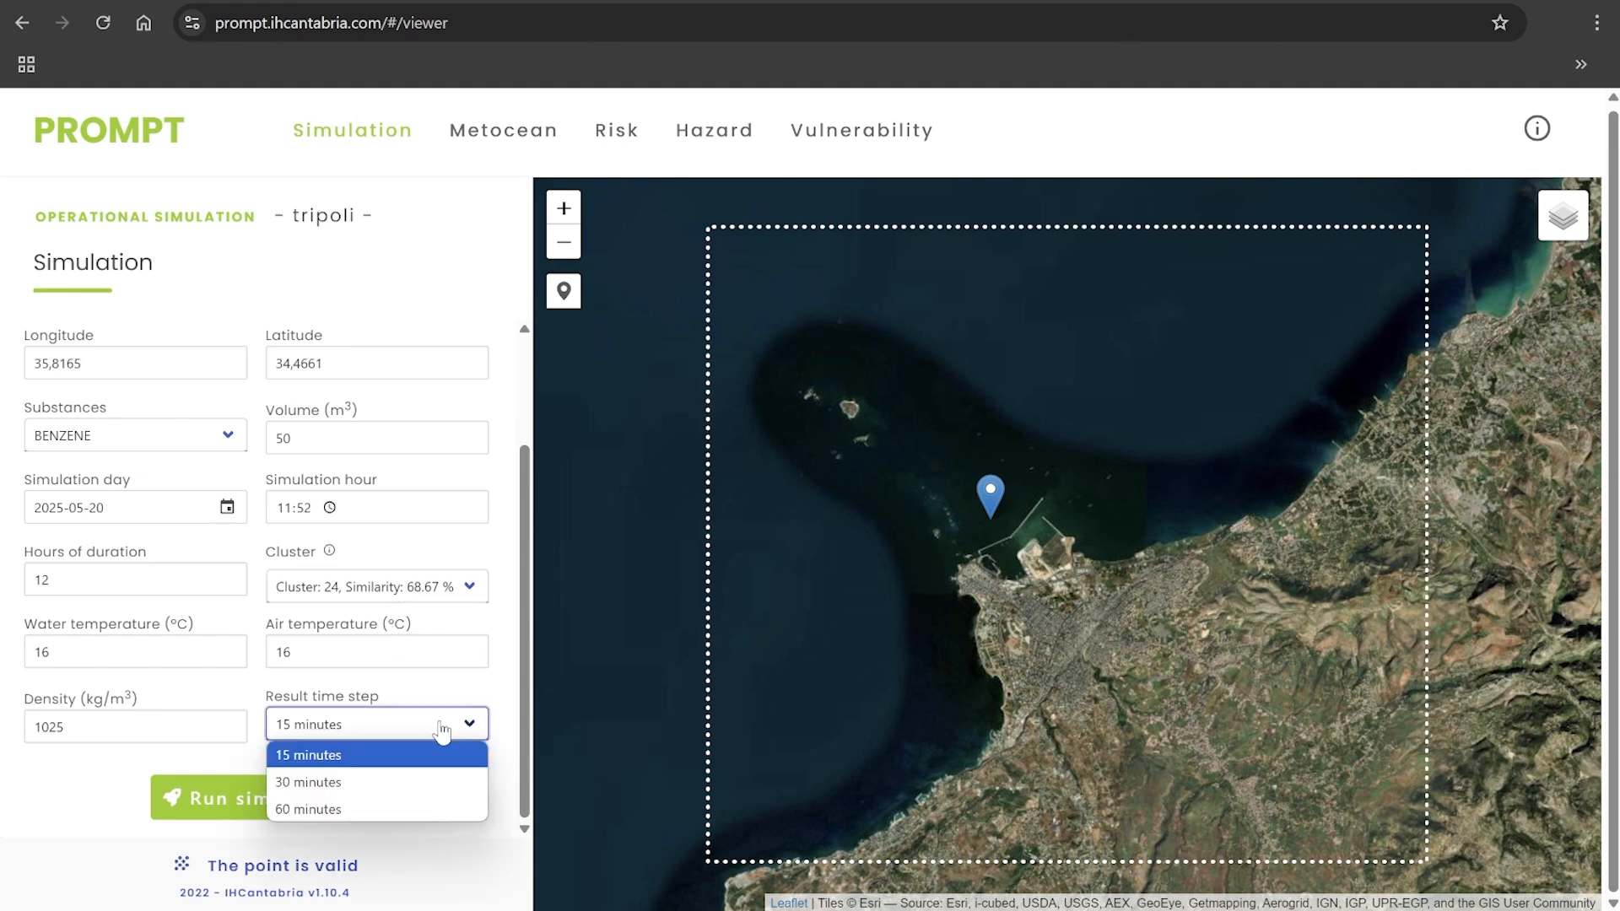
pyautogui.click(329, 794)
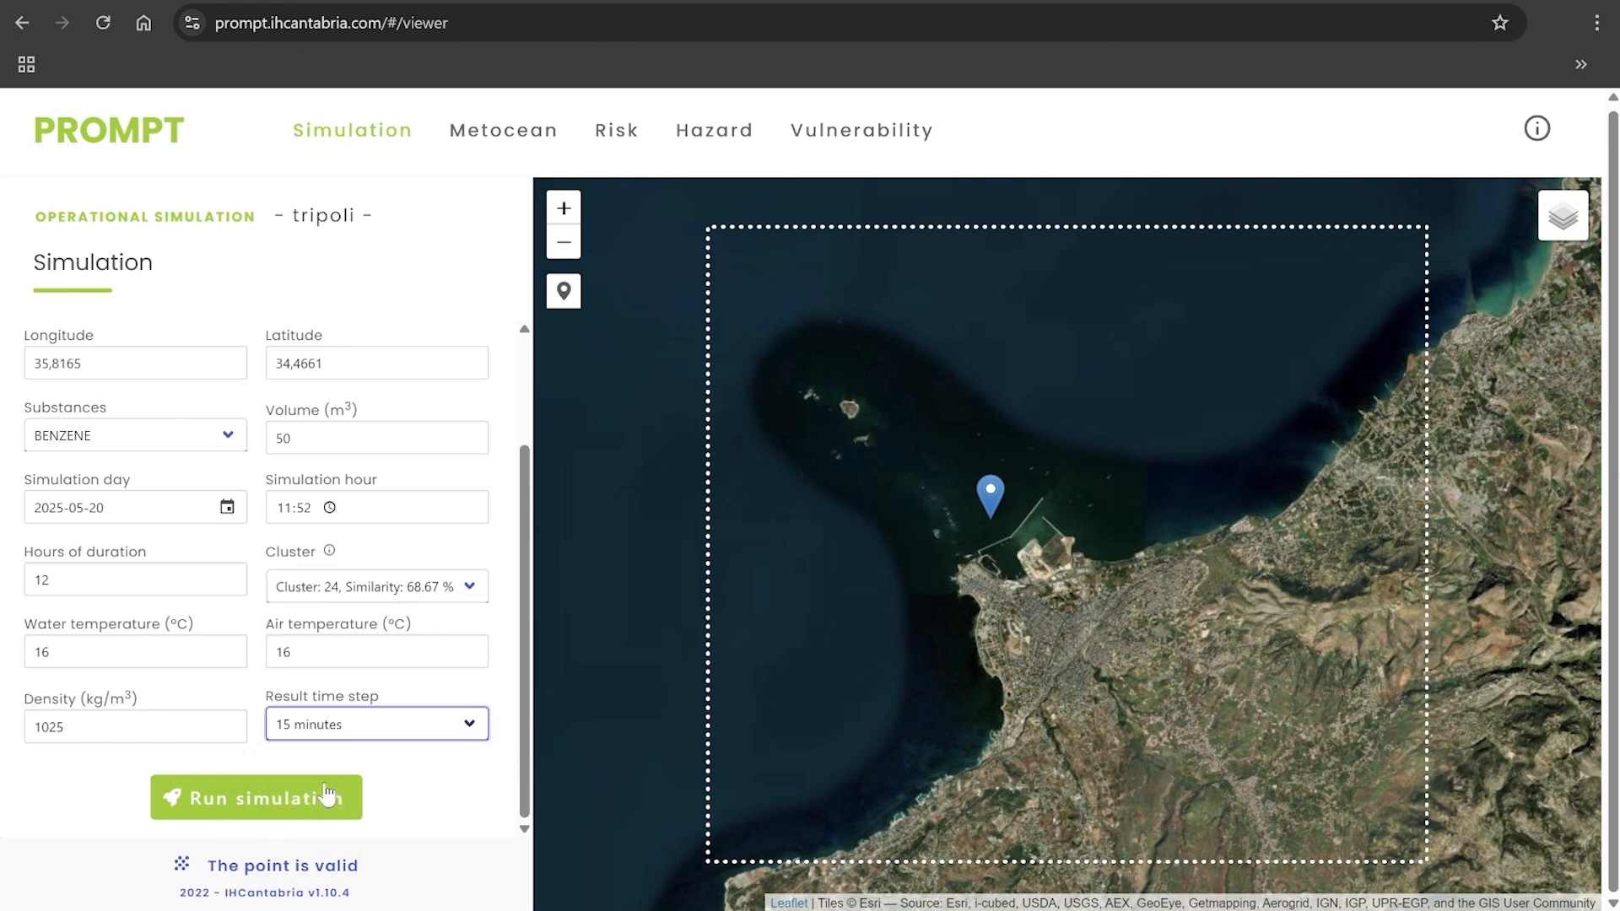
pyautogui.click(463, 793)
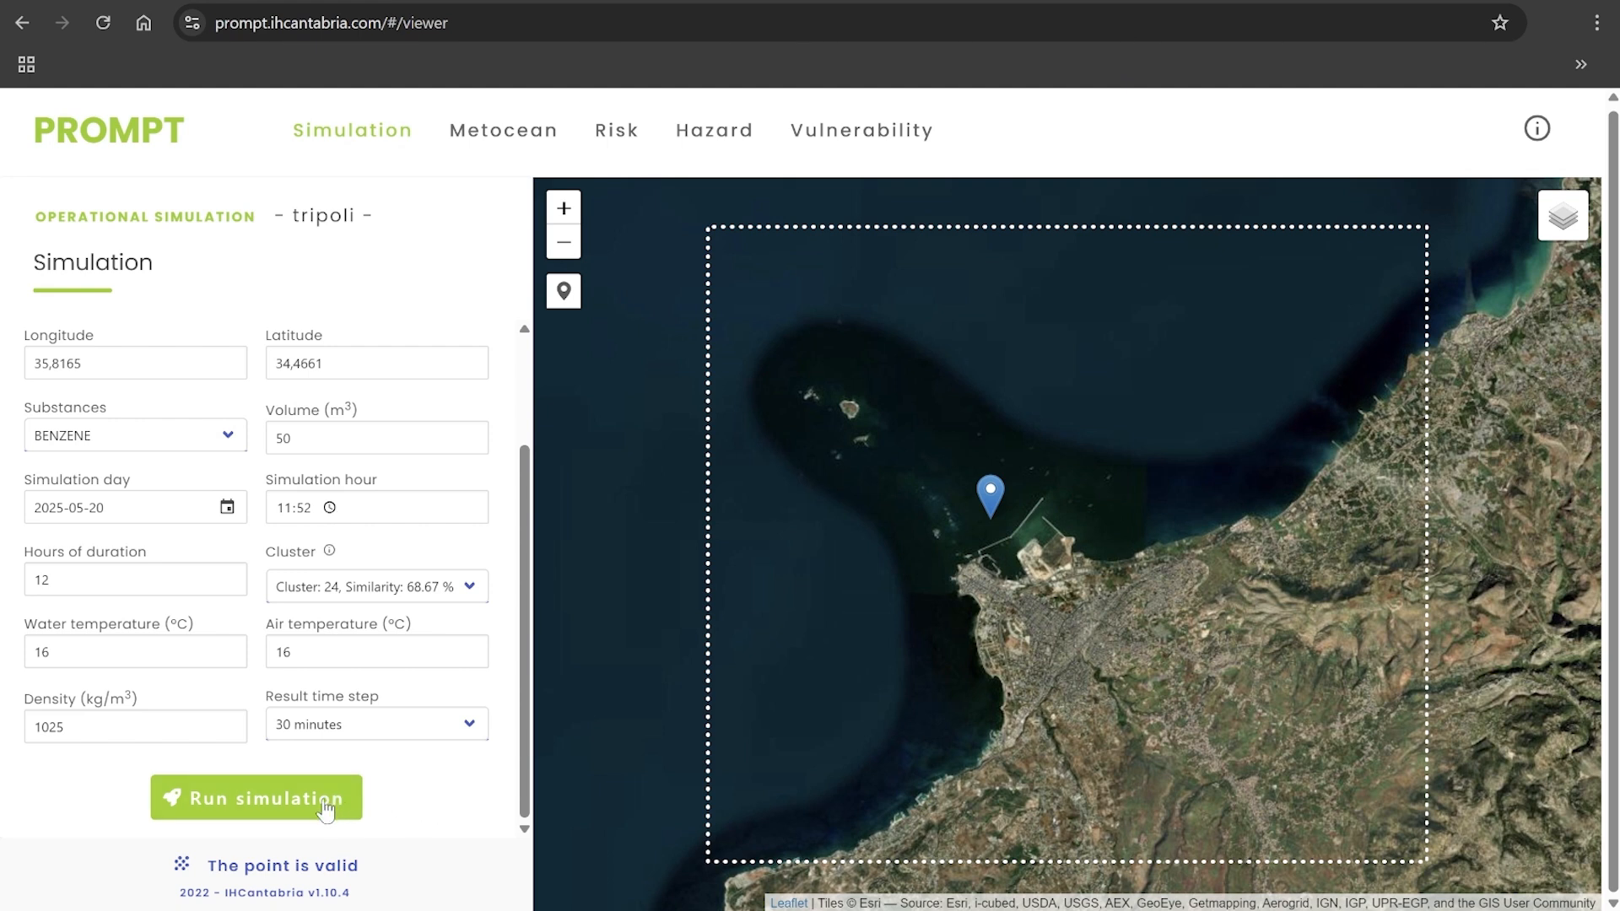
# Step: Run the benzene spill simulation and accept the additional atmospheric simulation
pyautogui.click(280, 793)
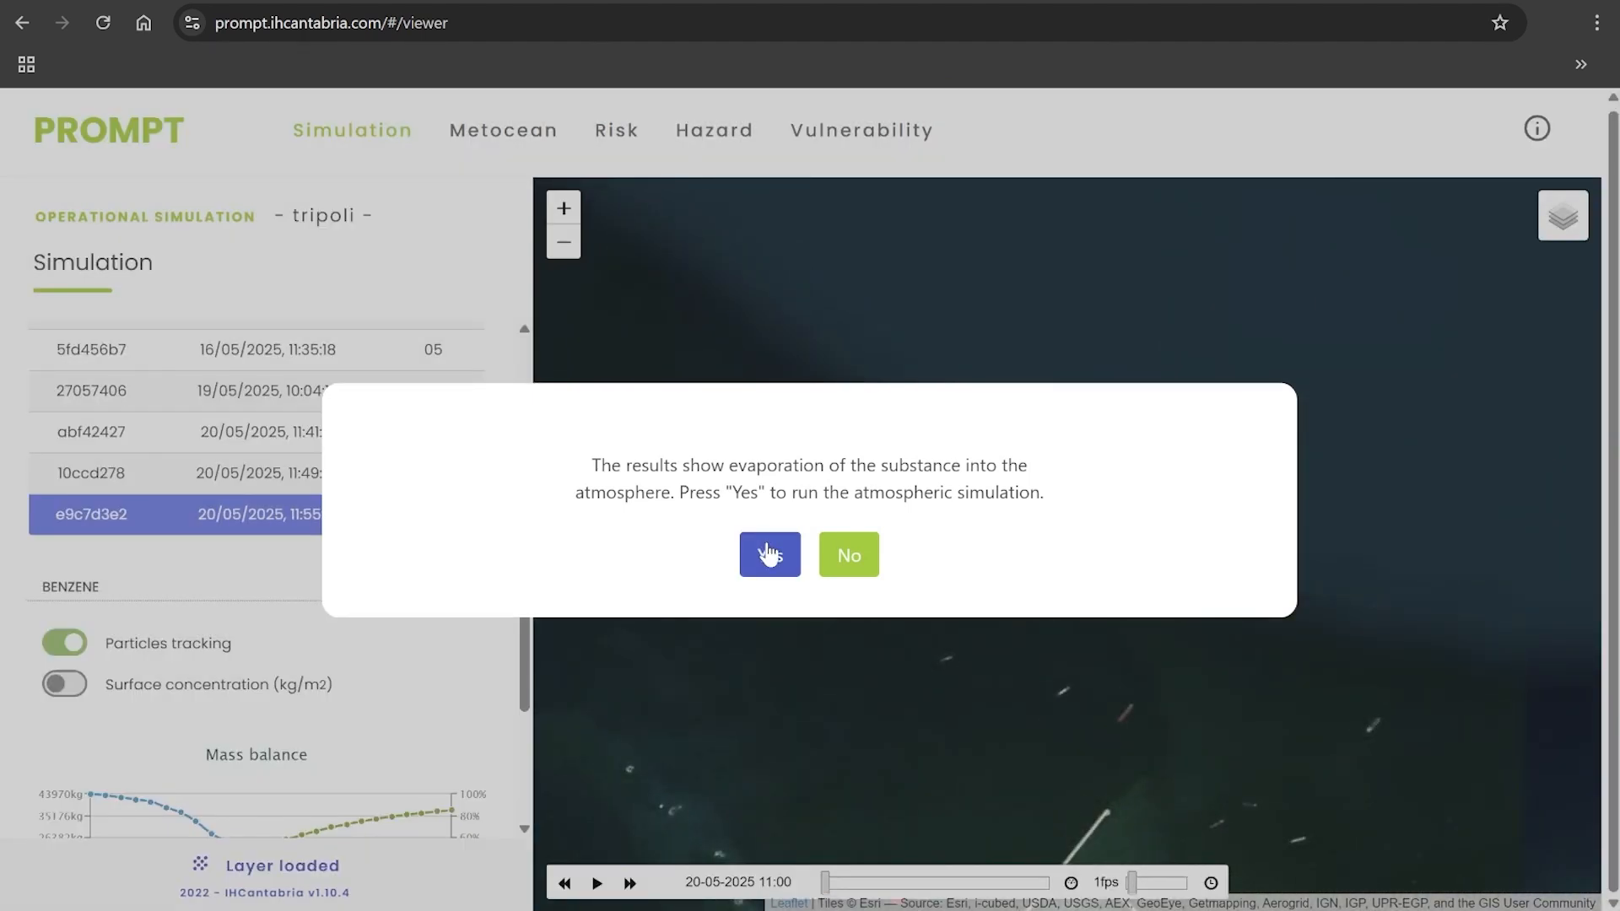
pyautogui.click(767, 549)
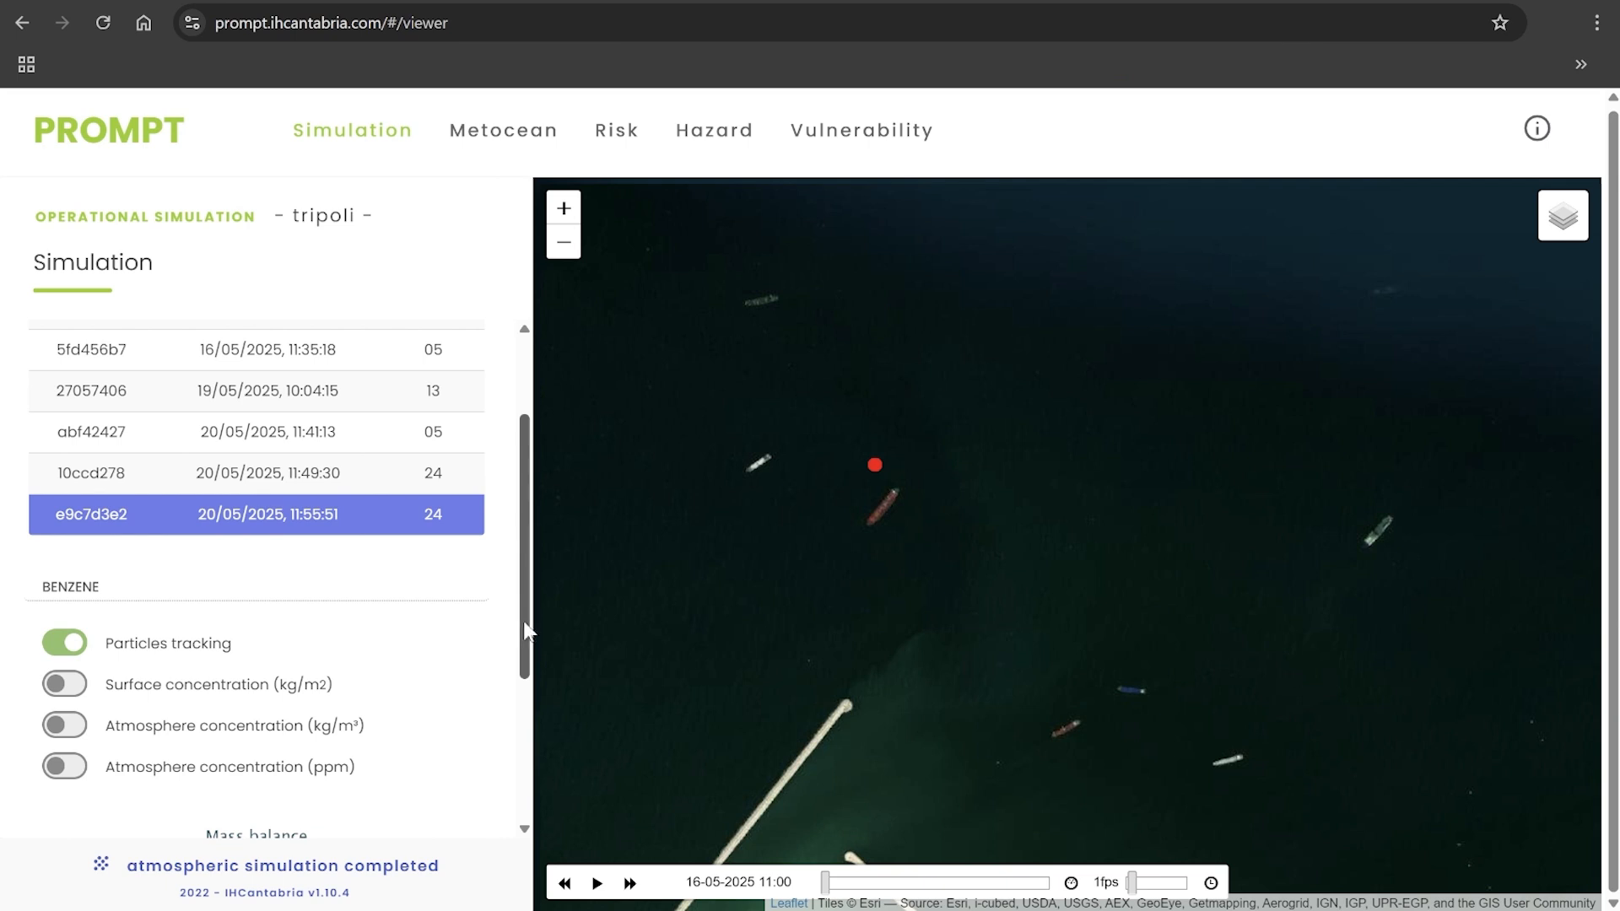
# Step: Examine the mass balance curves over time and play the particle tracking animation on the map
pyautogui.moveTo(520, 624); pyautogui.dragTo(524, 777)
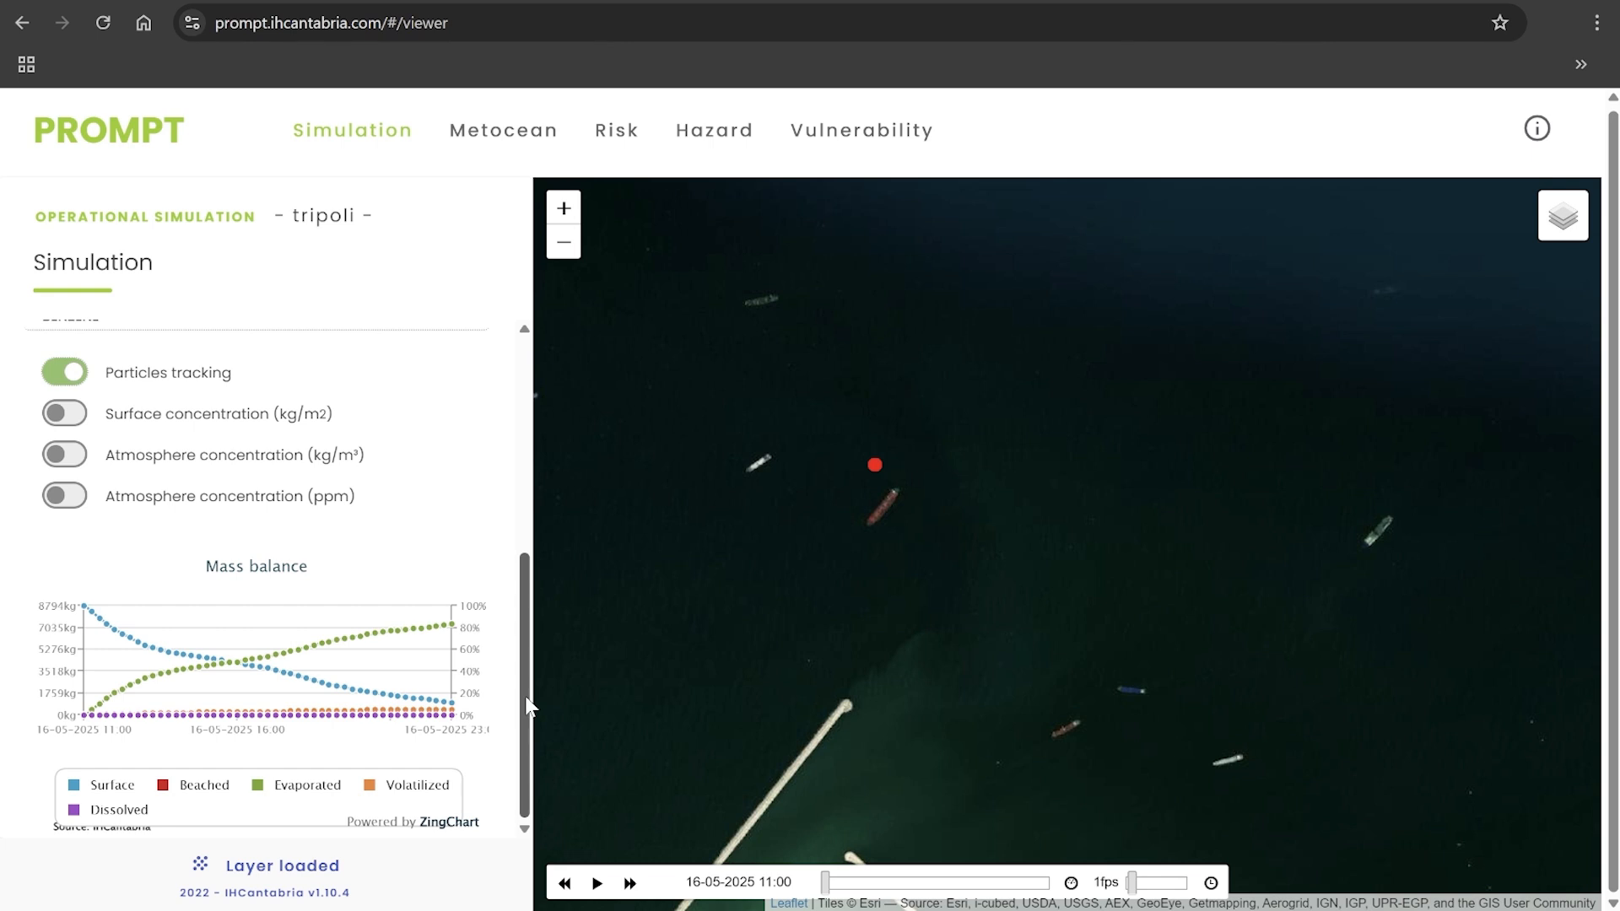
pyautogui.moveTo(242, 605)
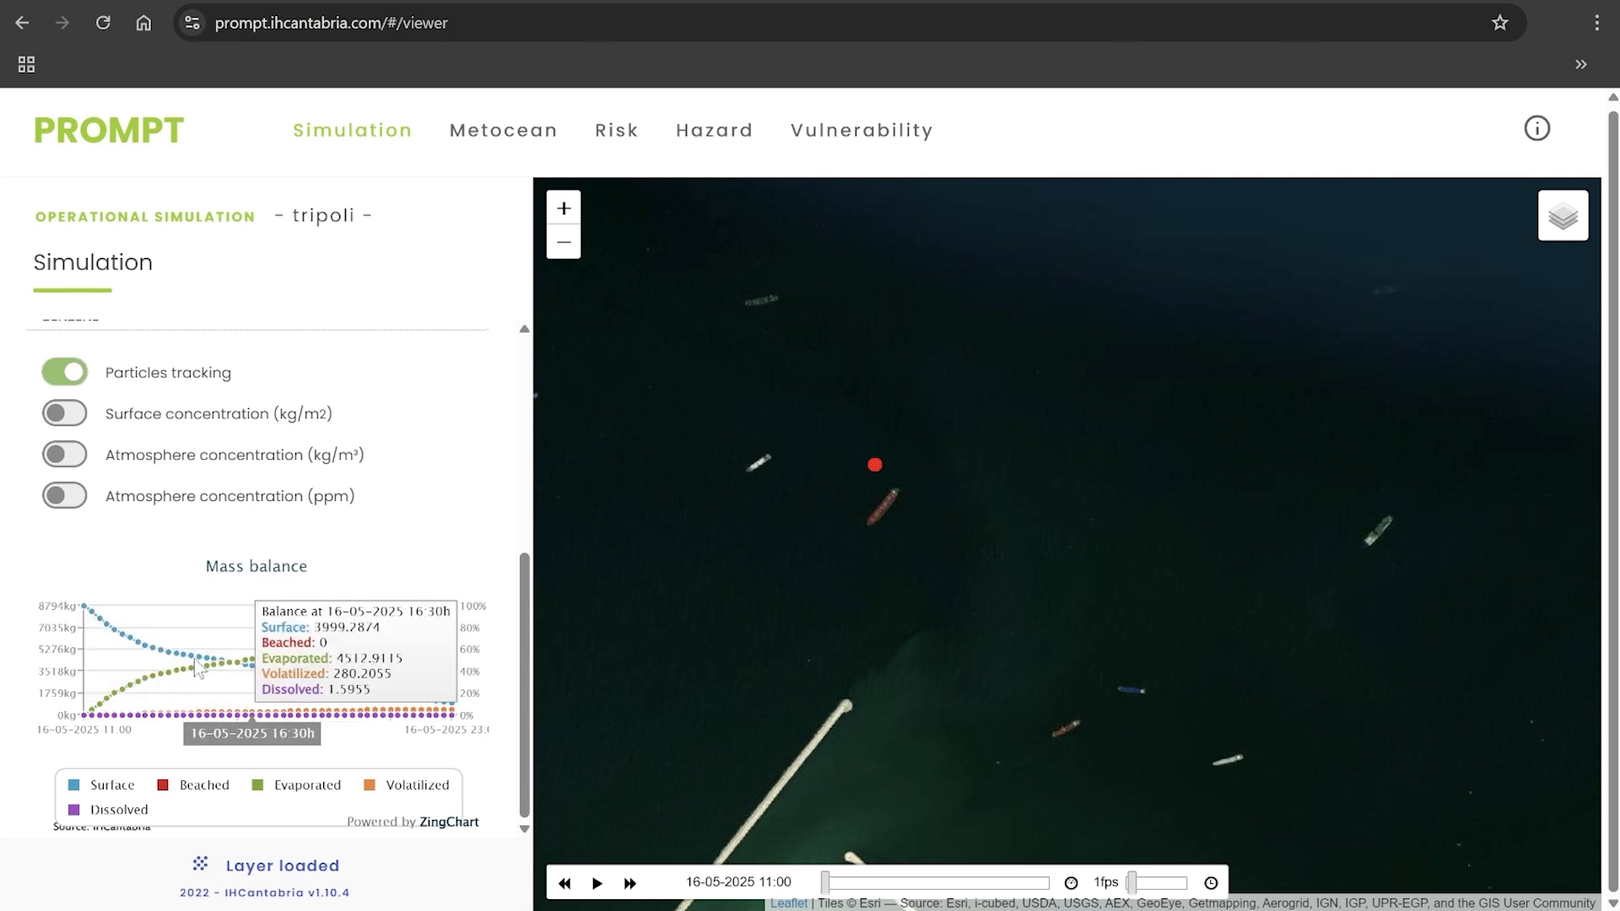
pyautogui.moveTo(98, 713)
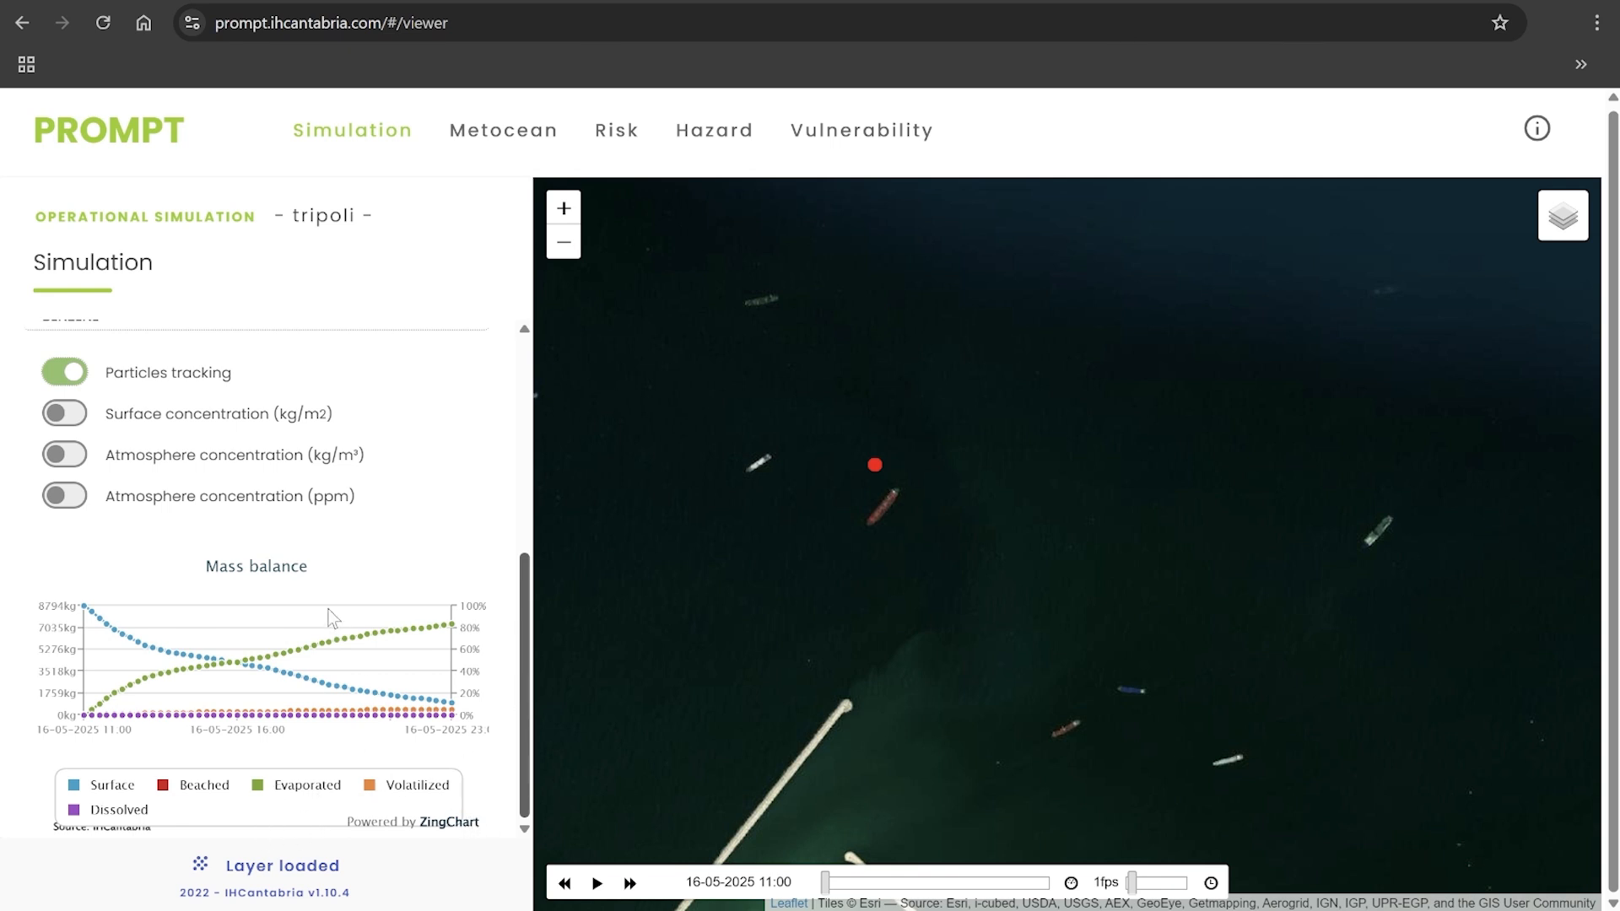
pyautogui.moveTo(331, 616)
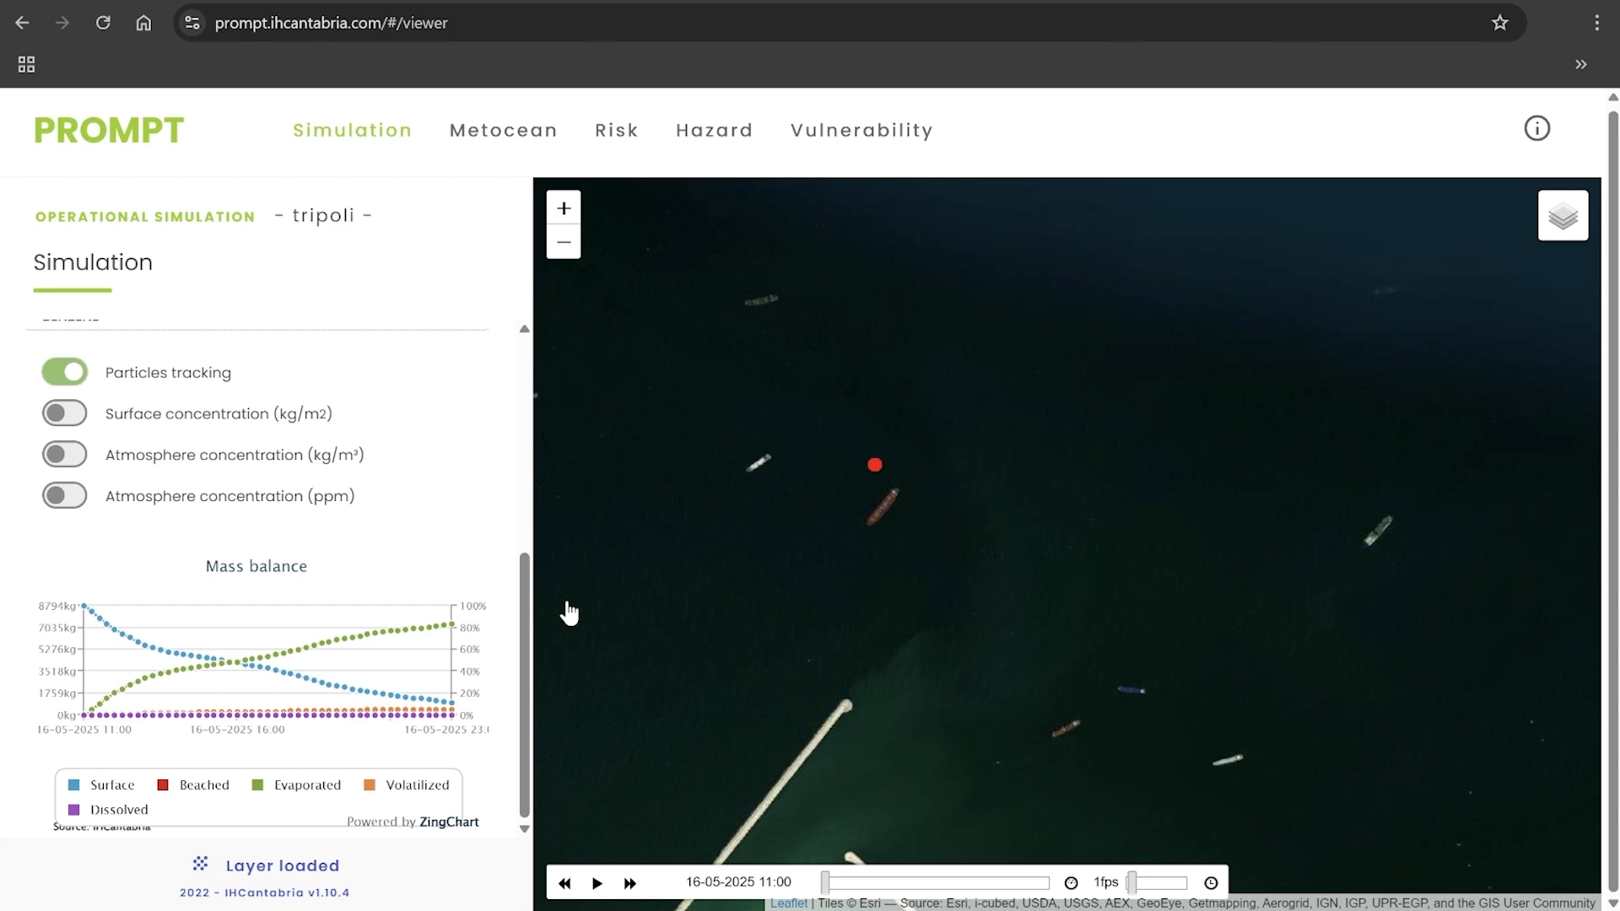
pyautogui.click(597, 883)
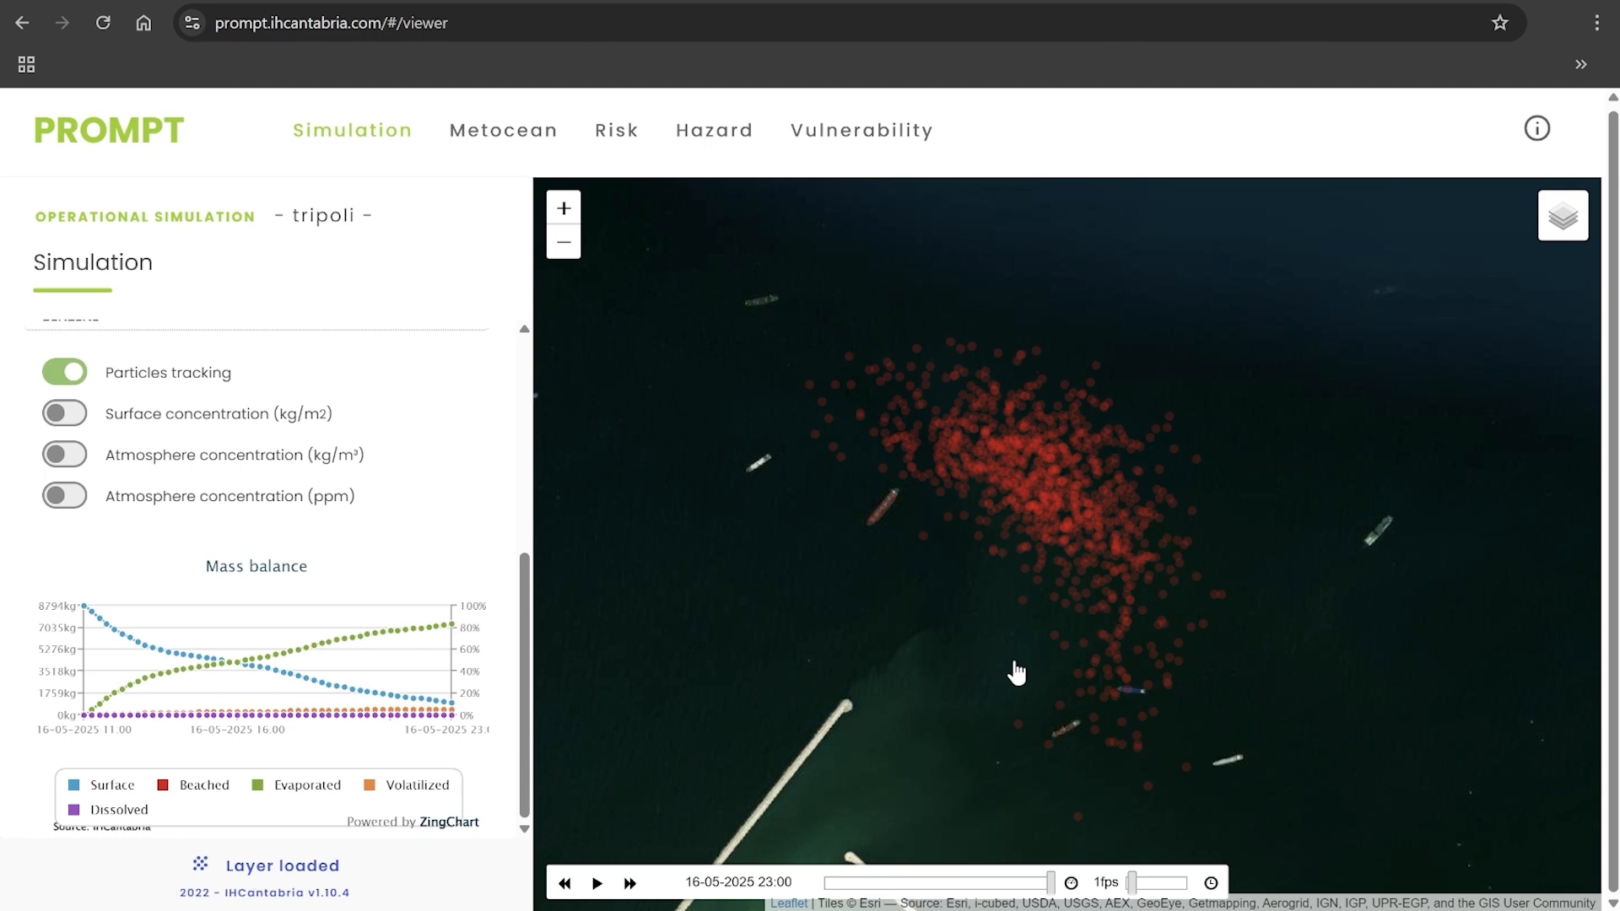
# Step: Inspect the surface concentration (kg/m2) layer with its legend and mass balance, and display the atmosphere concentration (kg/m³) layer
pyautogui.click(58, 413)
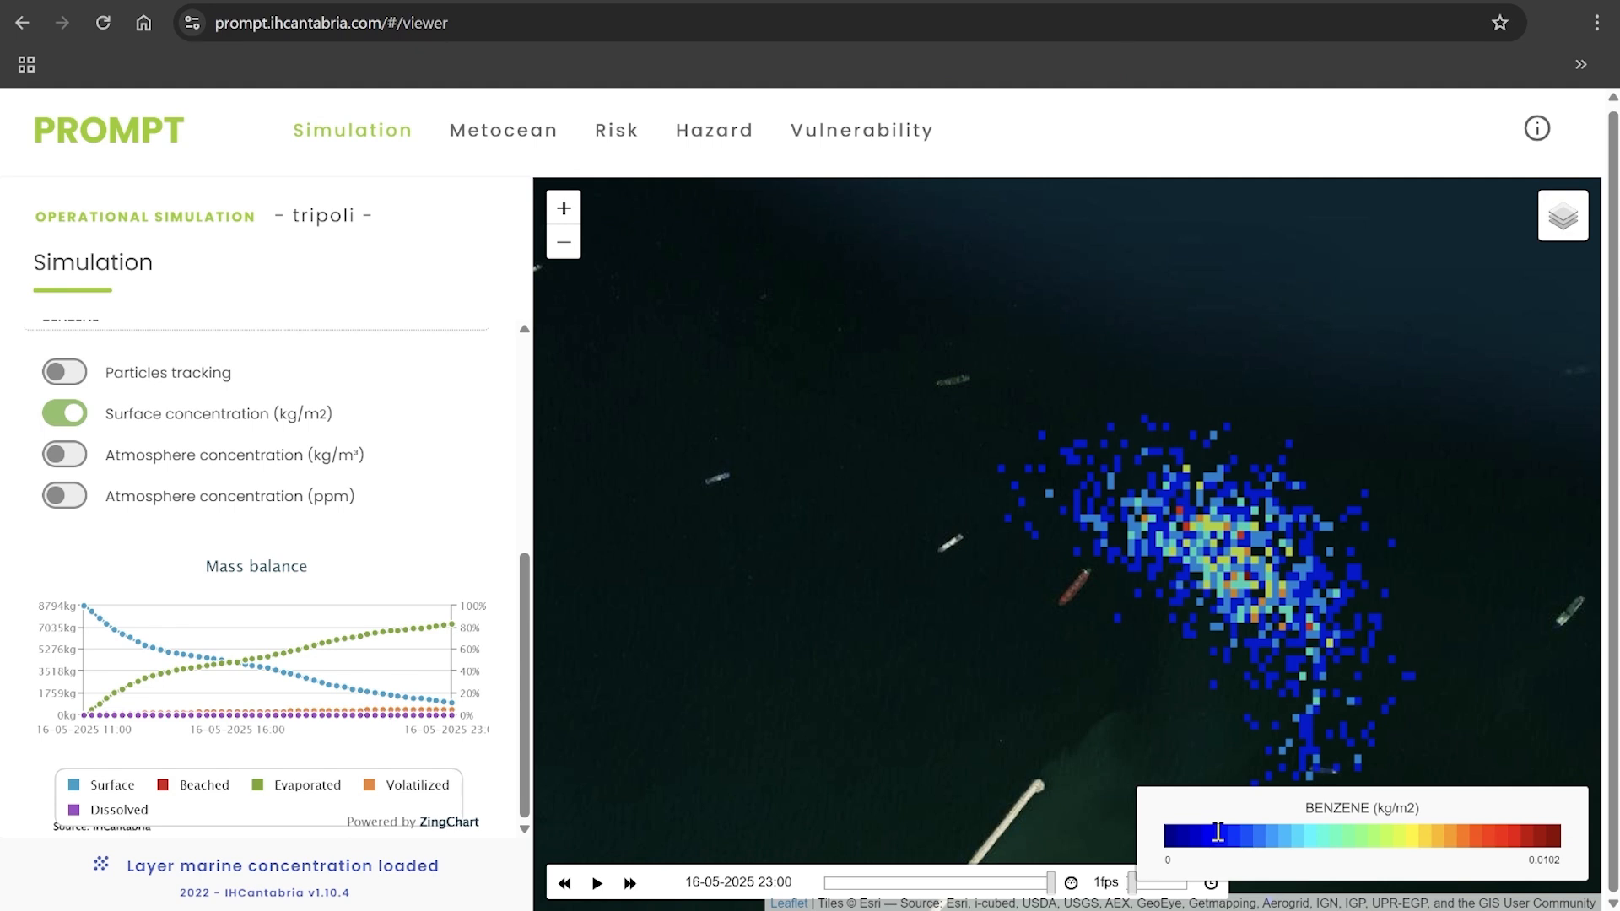
pyautogui.moveTo(1219, 832)
pyautogui.moveTo(145, 699)
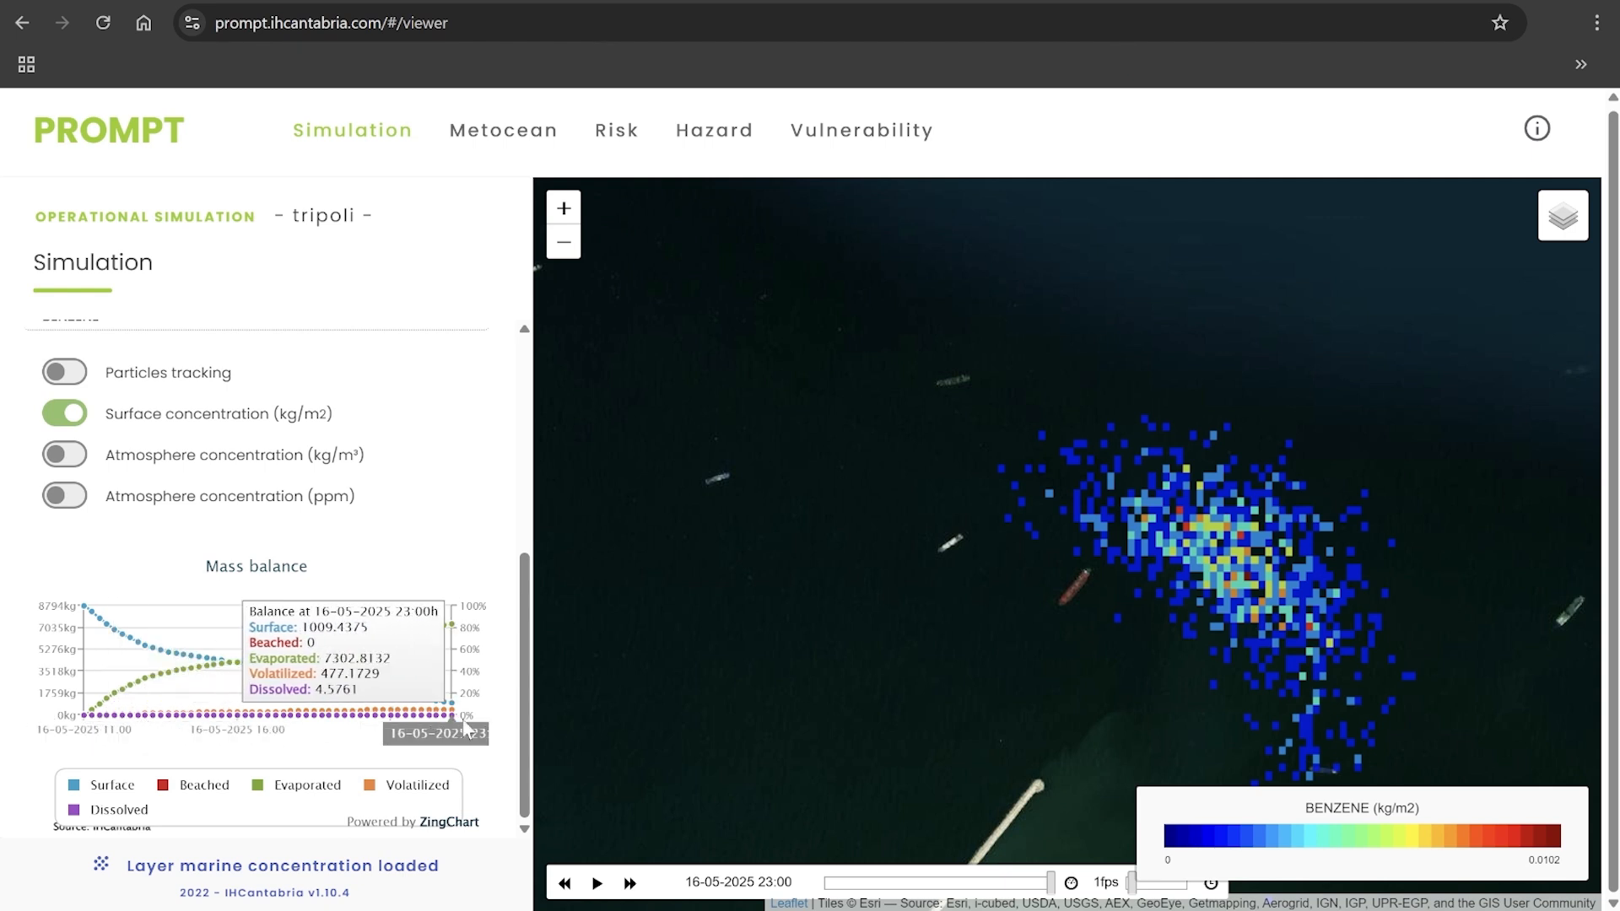
pyautogui.click(67, 454)
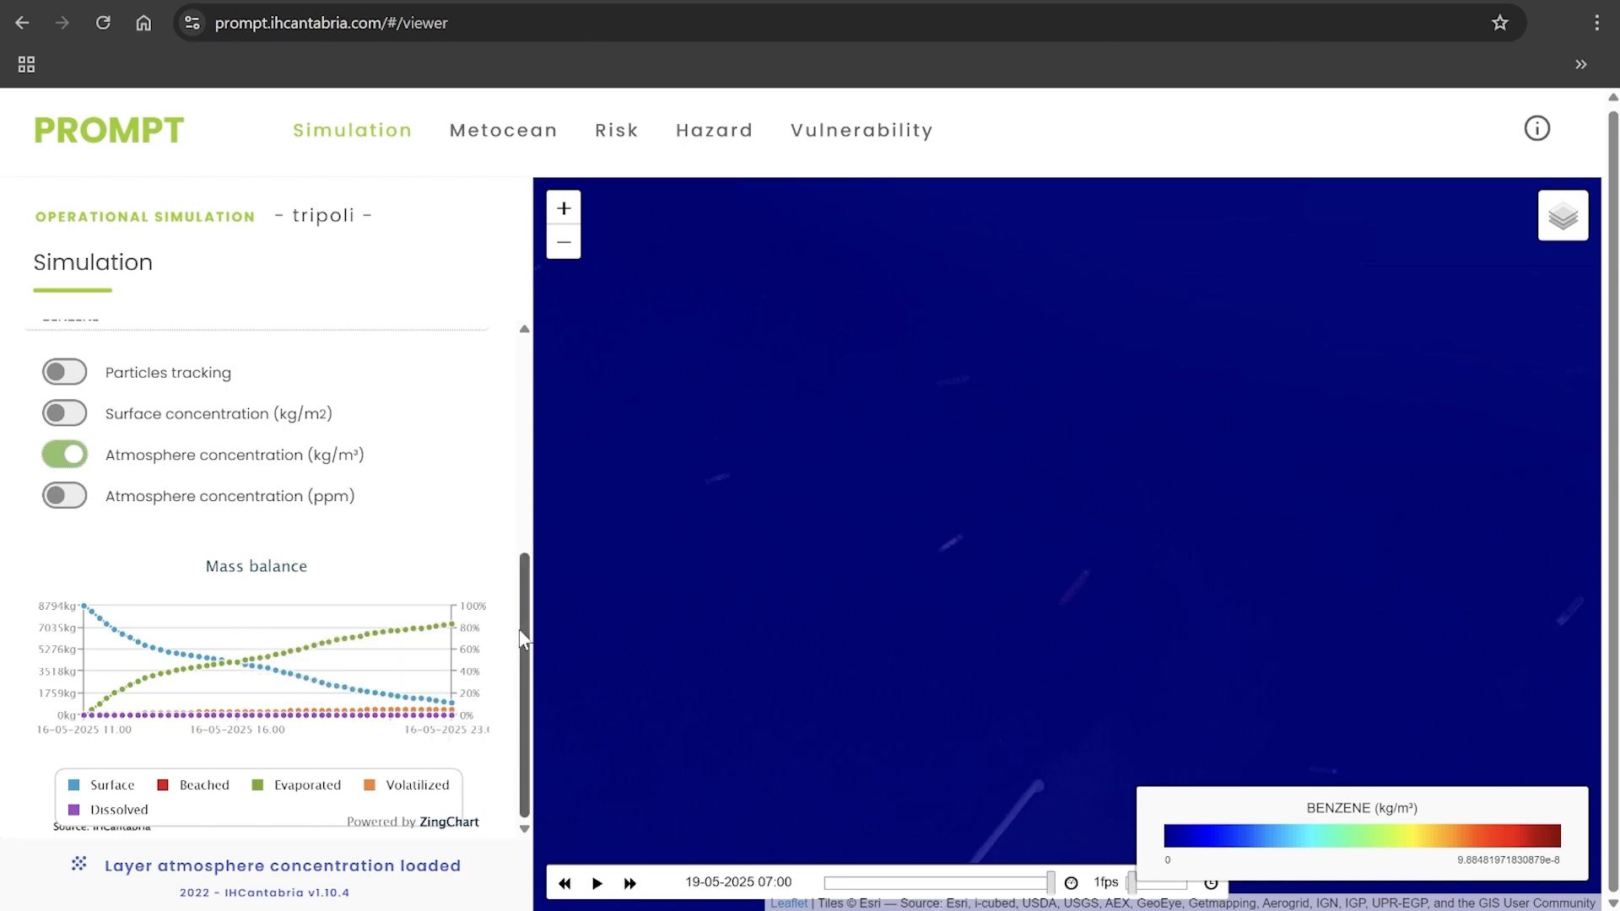
# Step: Start a new simulation for the Tripoli site and set its type to Oil
pyautogui.moveTo(522, 639); pyautogui.dragTo(507, 346)
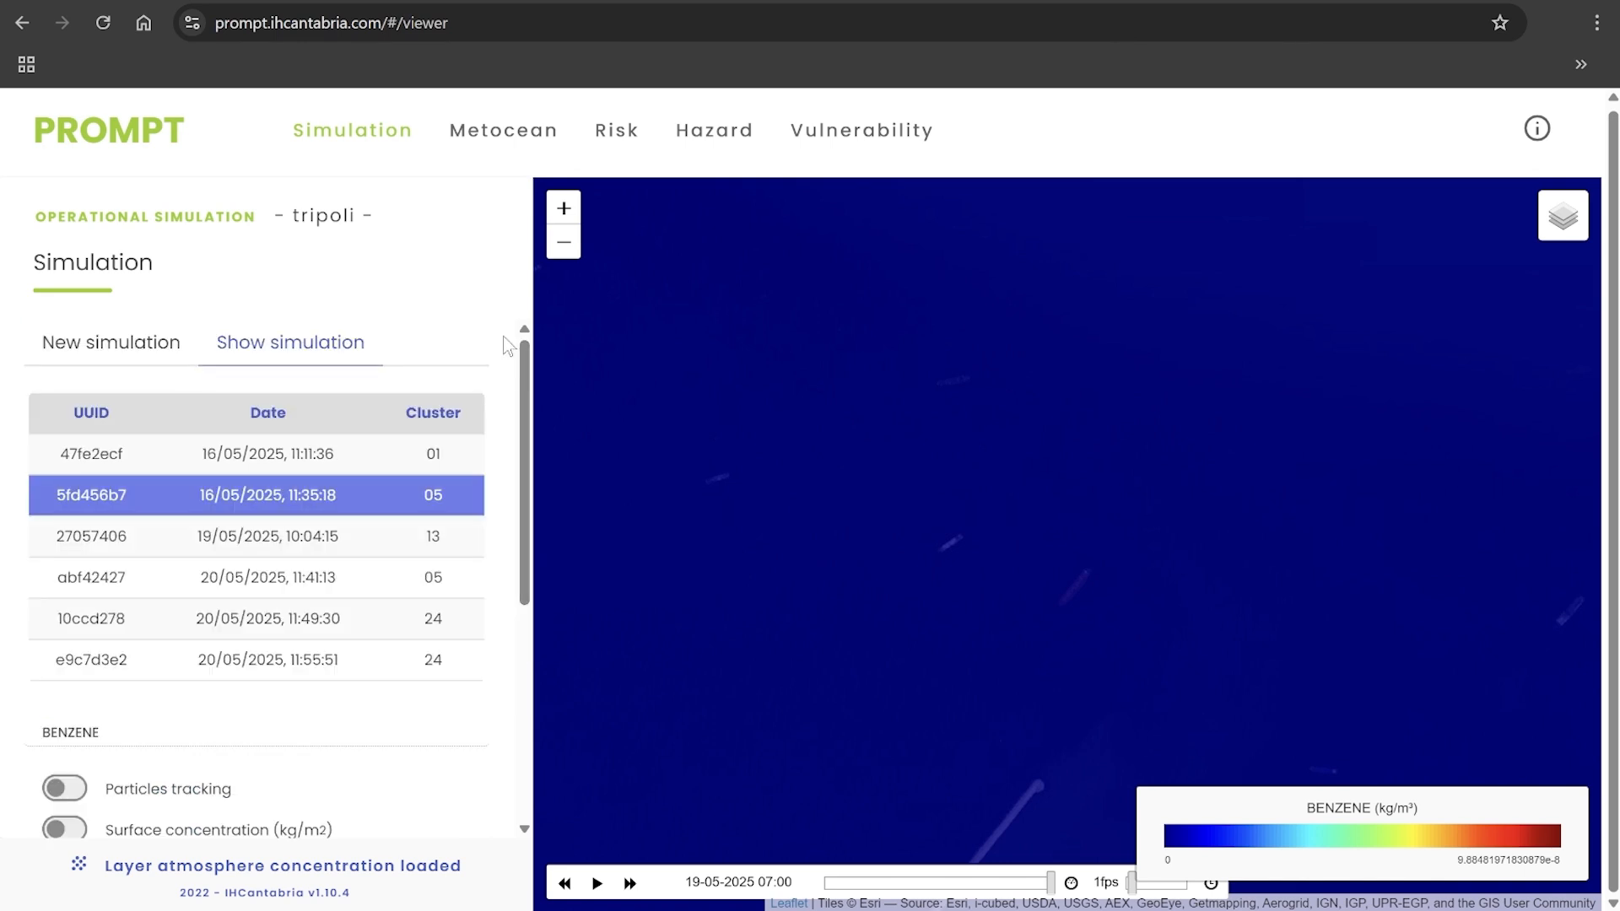
pyautogui.click(162, 361)
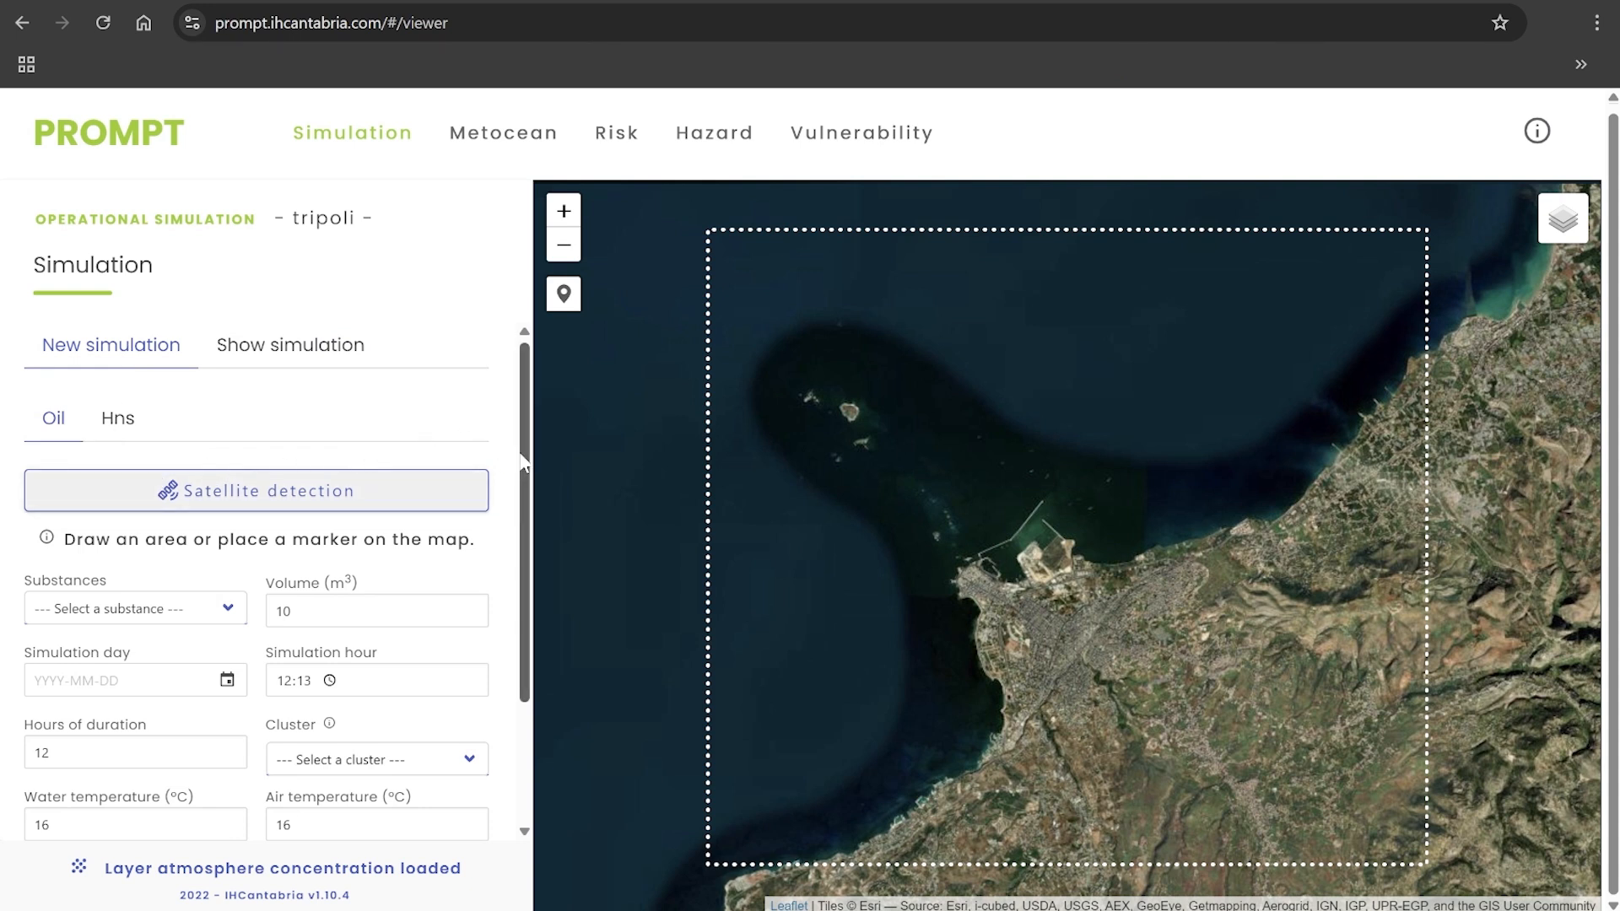
pyautogui.scroll(-2, 522, 462)
pyautogui.scroll(2, 506, 354)
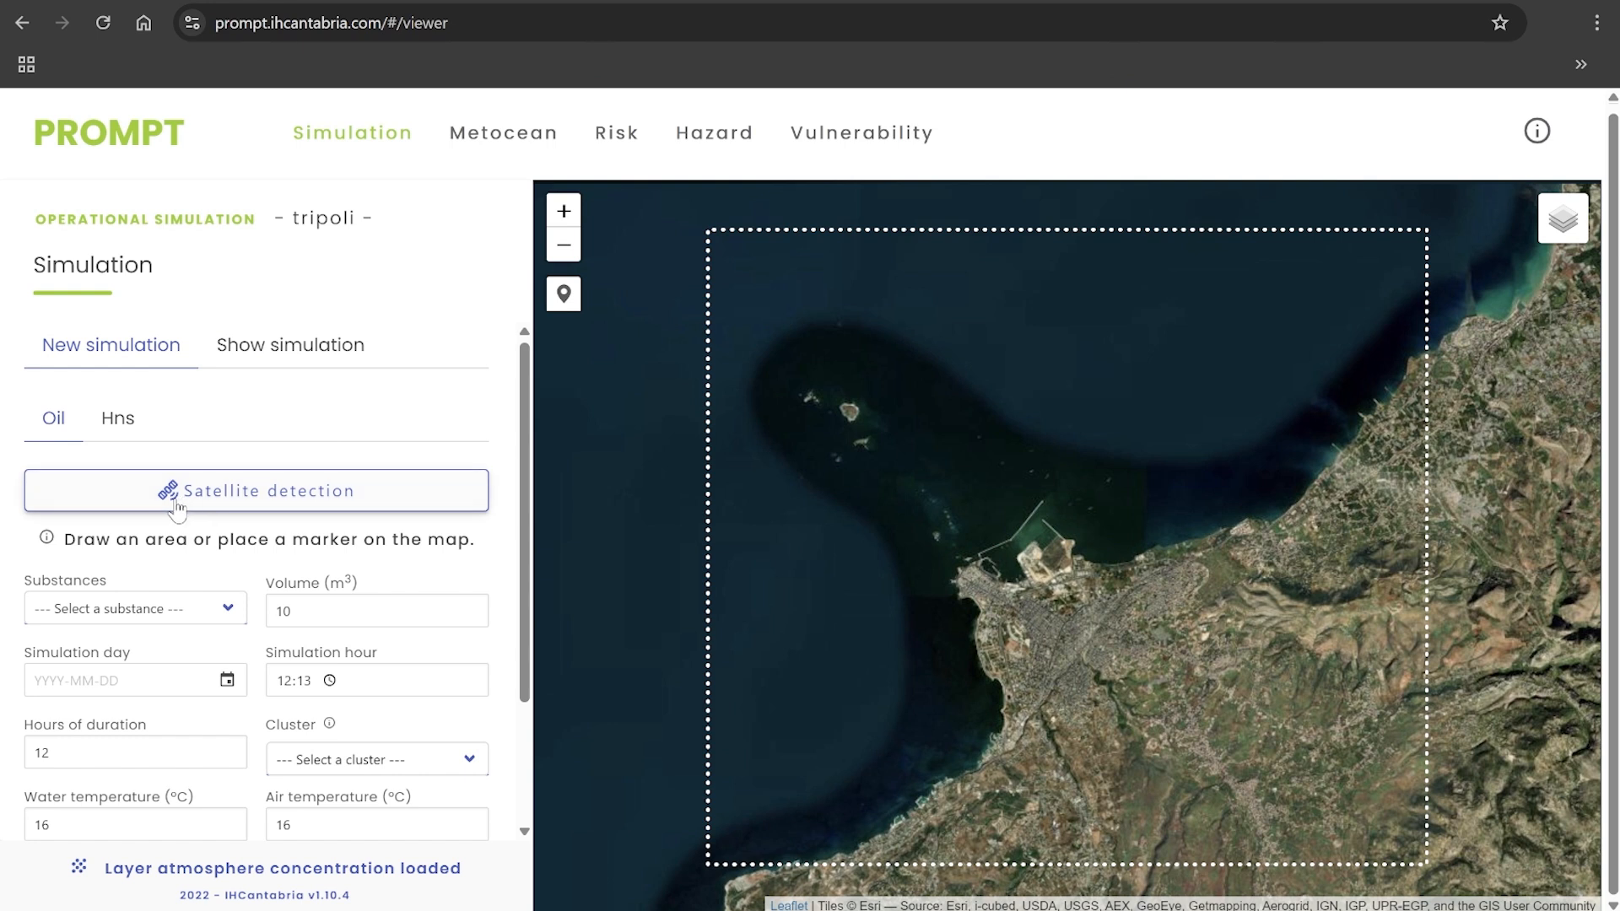
pyautogui.click(116, 422)
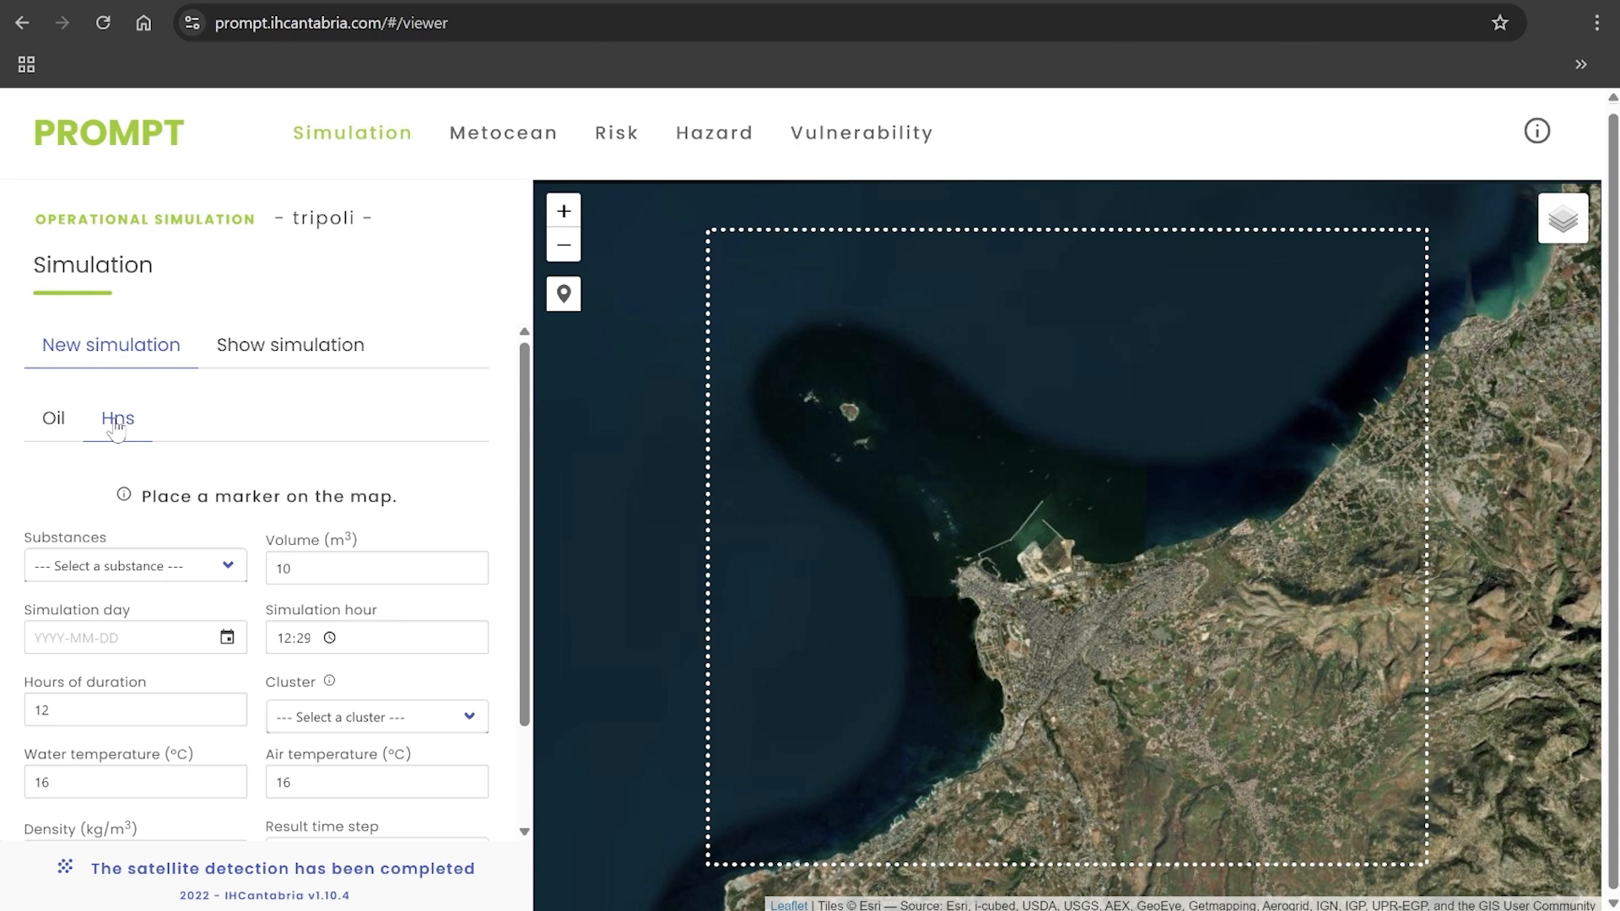
pyautogui.click(61, 424)
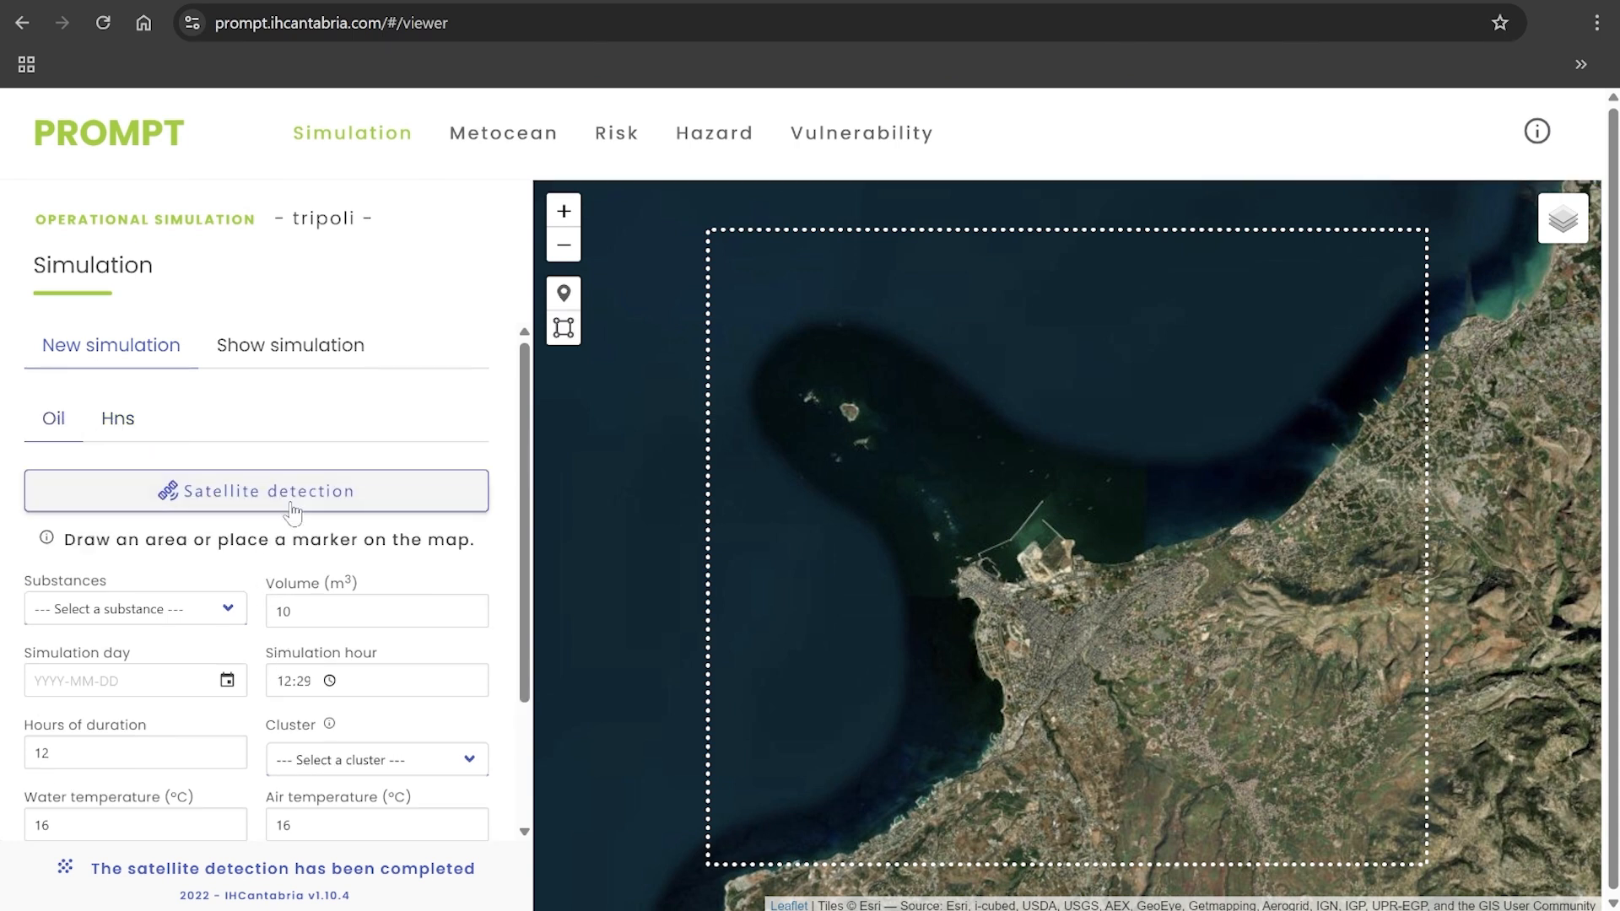
# Step: Run the satellite detection for the oil simulation with the date 2025-05-20
pyautogui.click(302, 500)
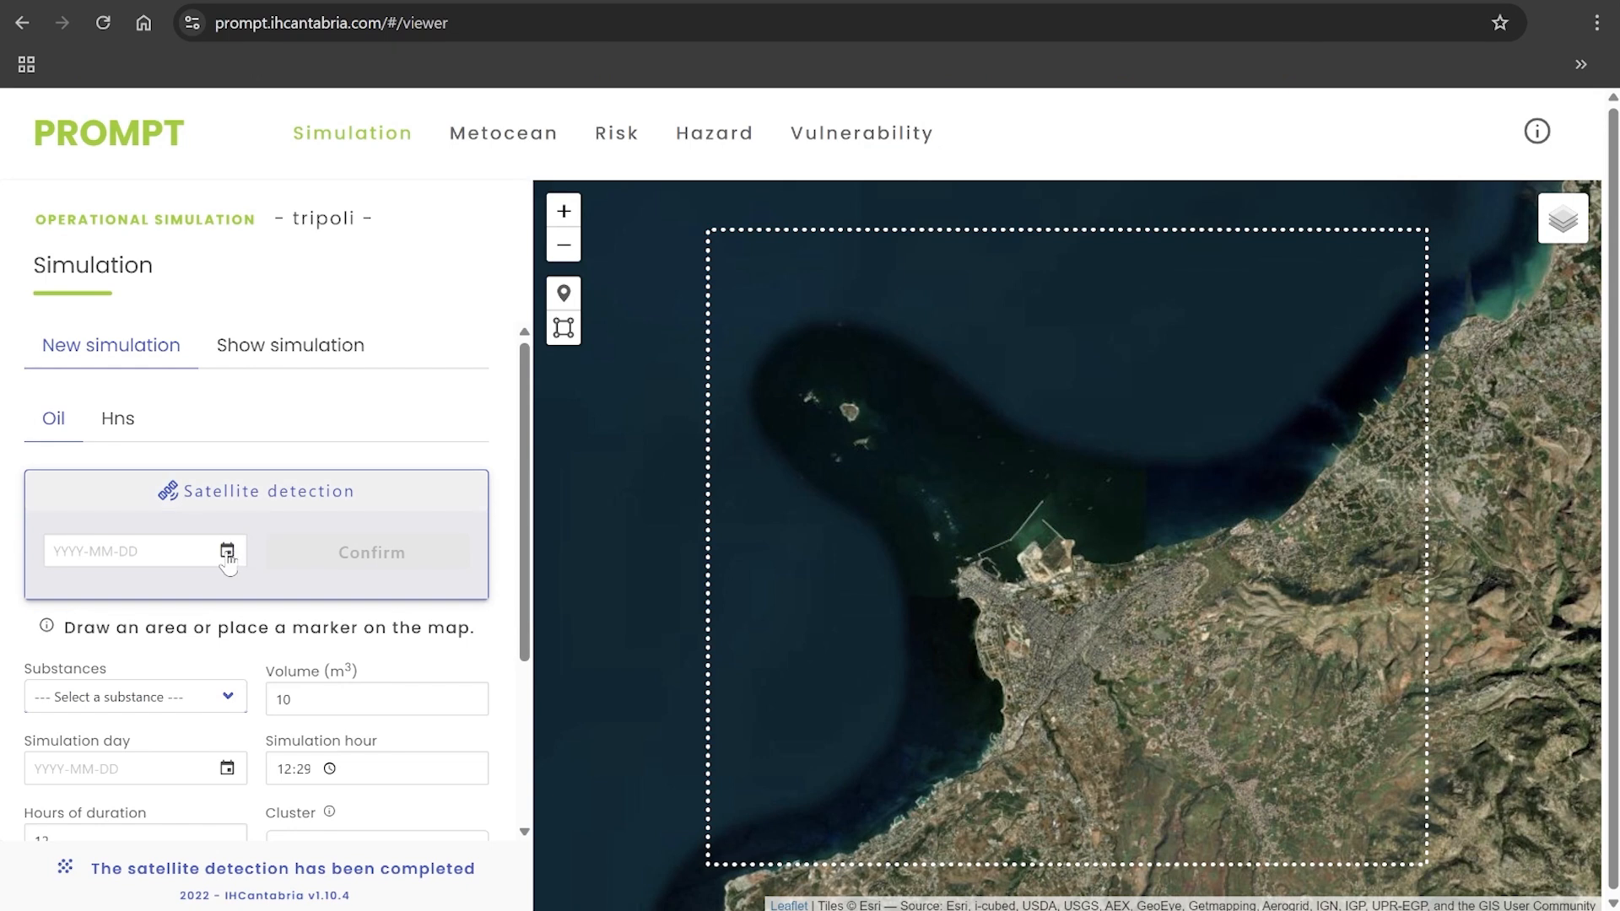
pyautogui.click(171, 554)
pyautogui.write('20')
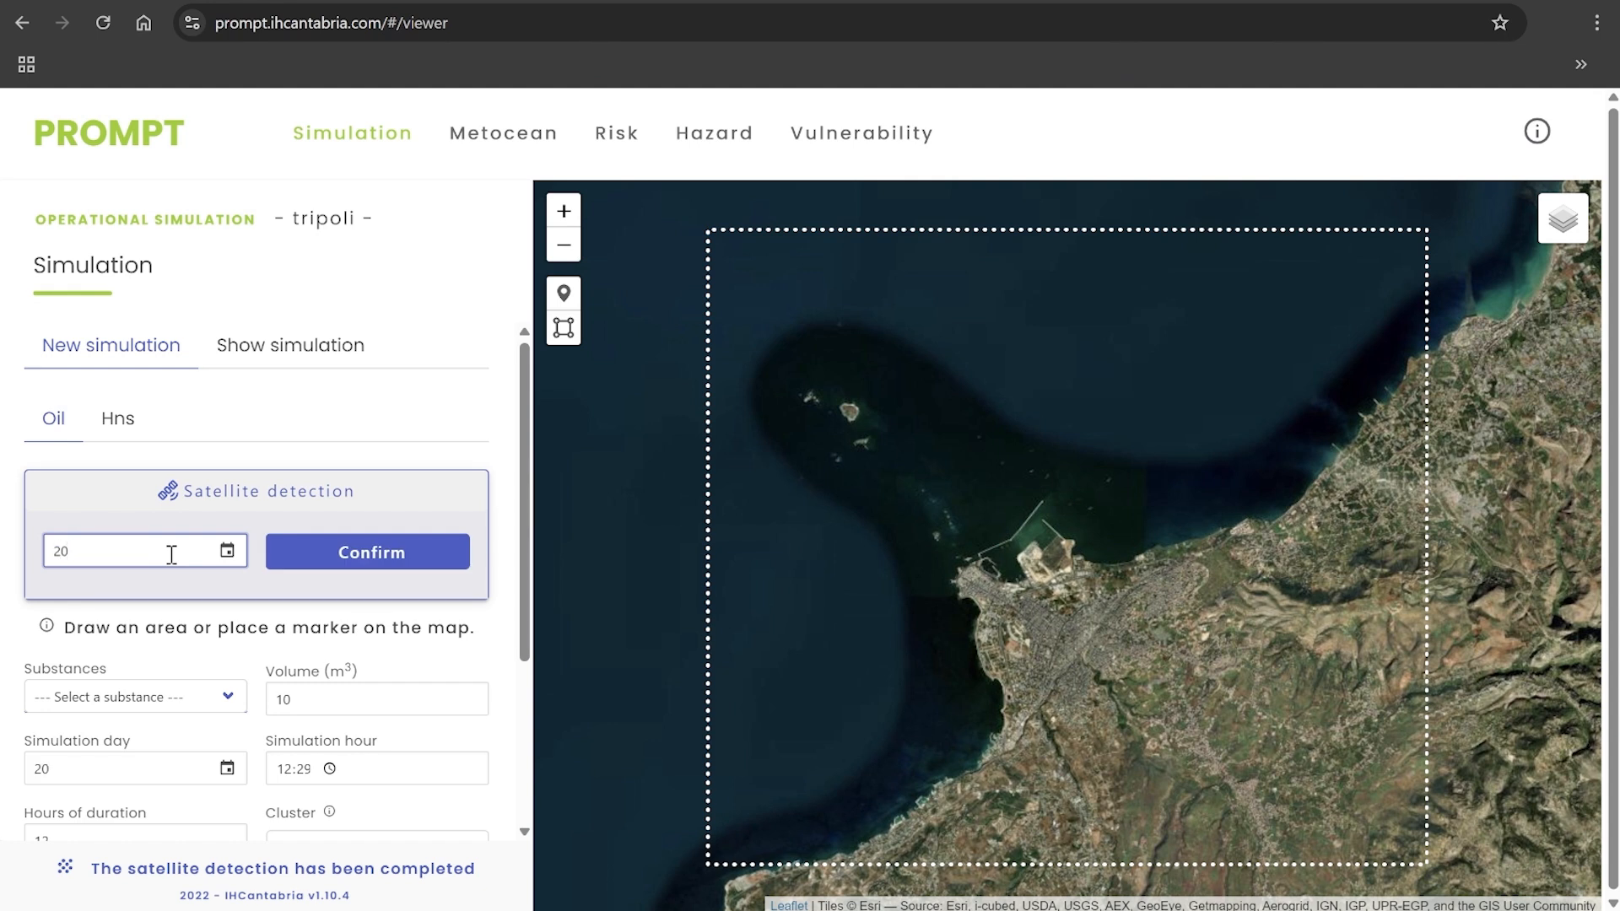
pyautogui.write('25-')
pyautogui.write('05-')
pyautogui.write('20')
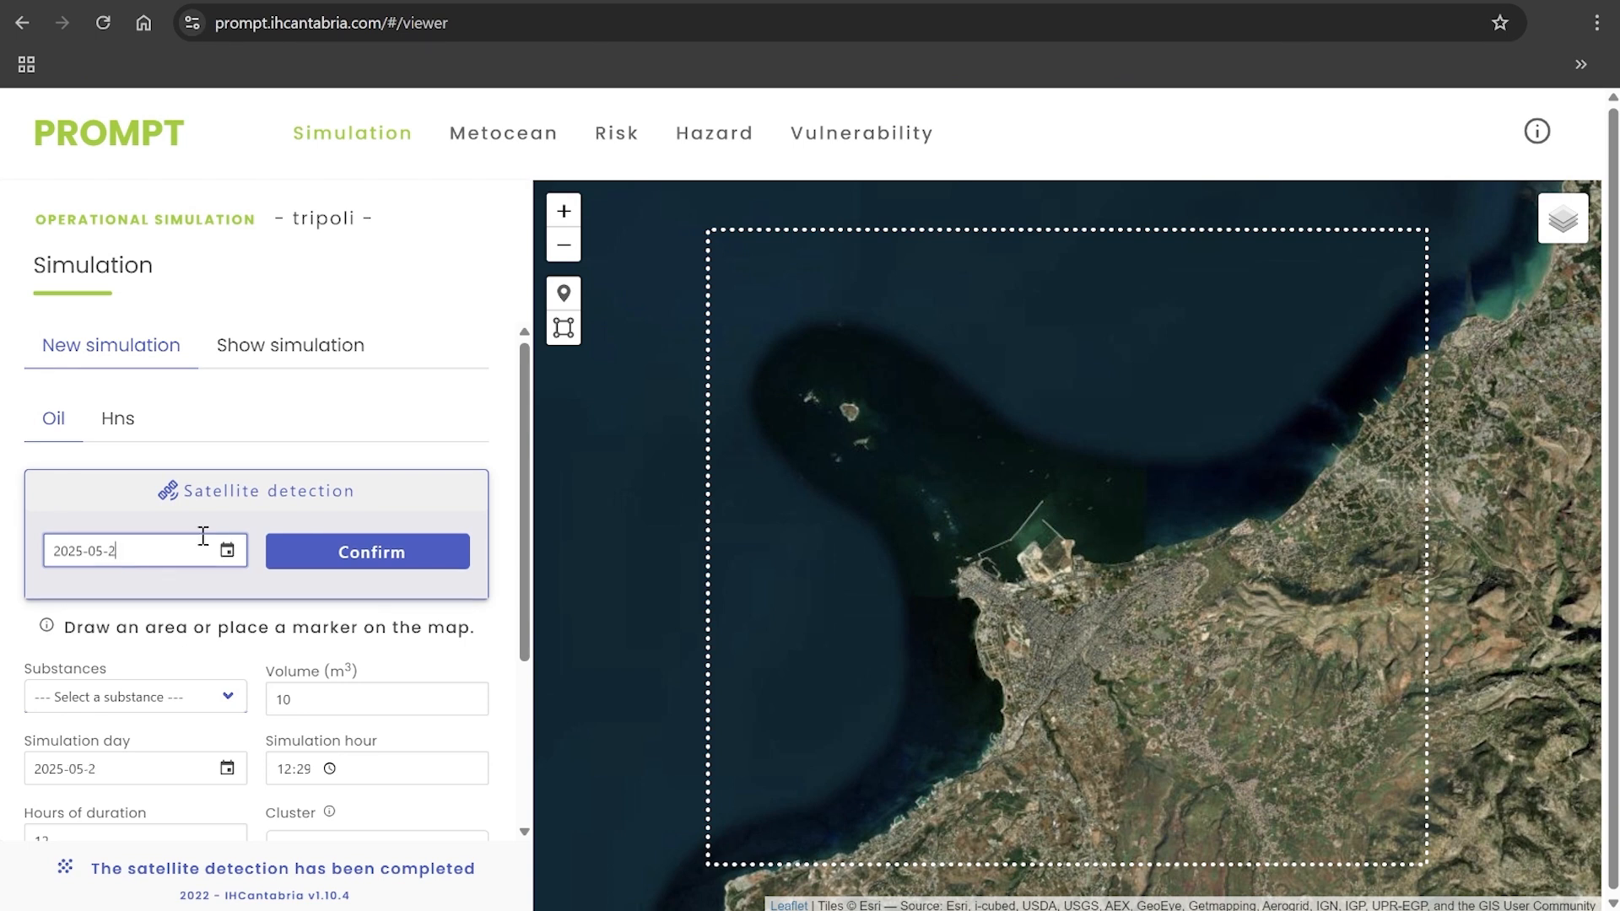
pyautogui.click(360, 555)
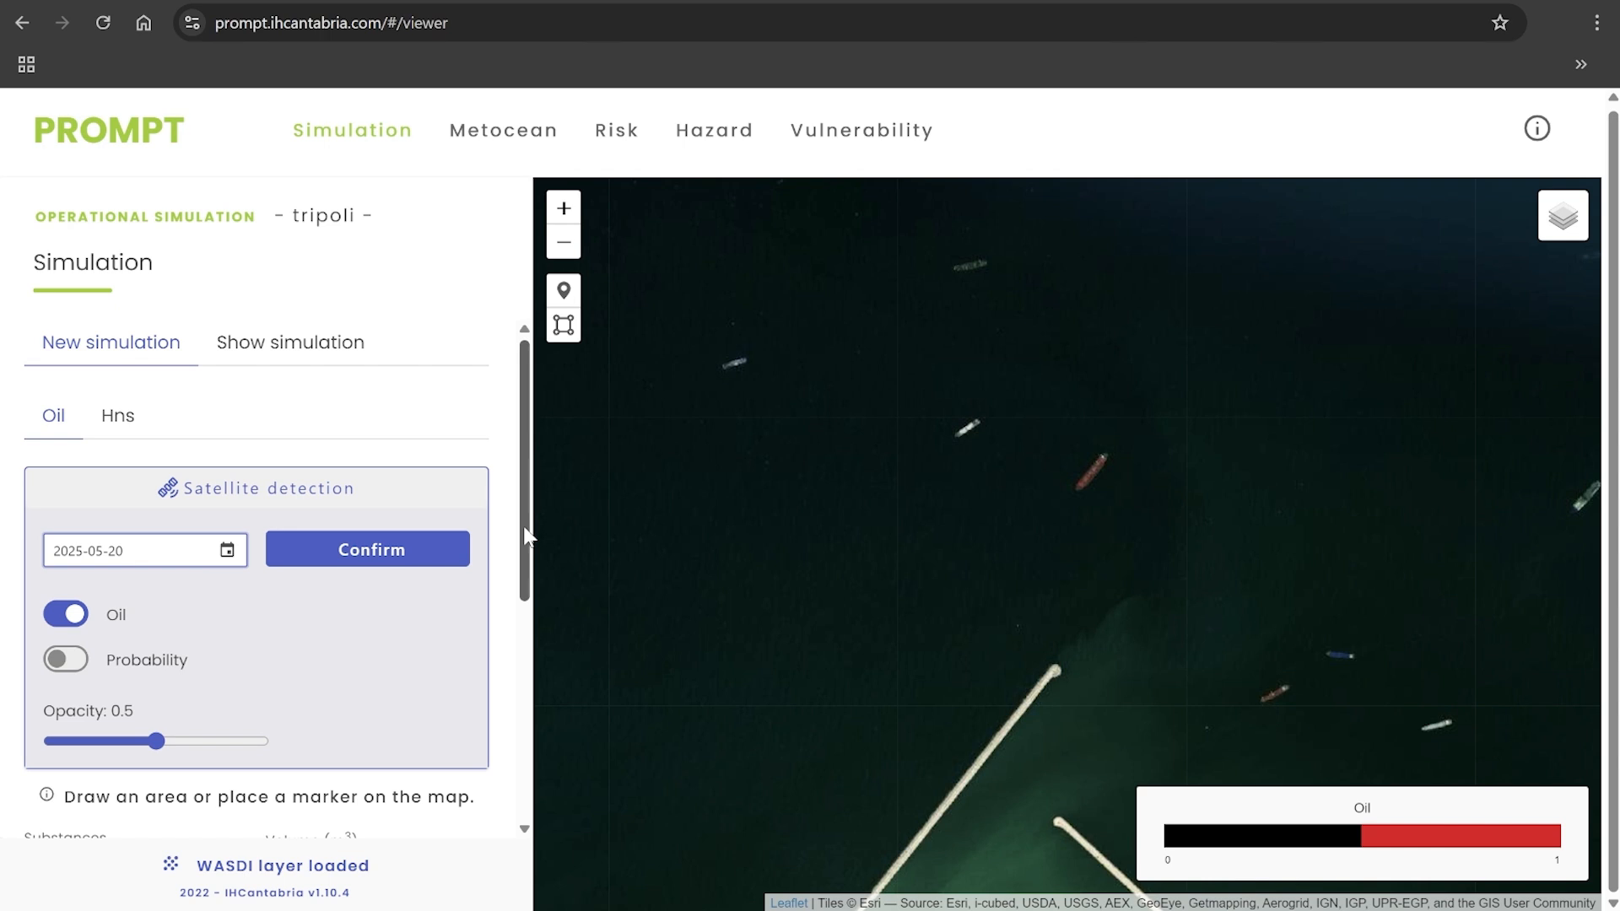
# Step: View the detection's Probability layer, switch back to the Oil layer, and set the layer opacity to 0.3
pyautogui.click(66, 661)
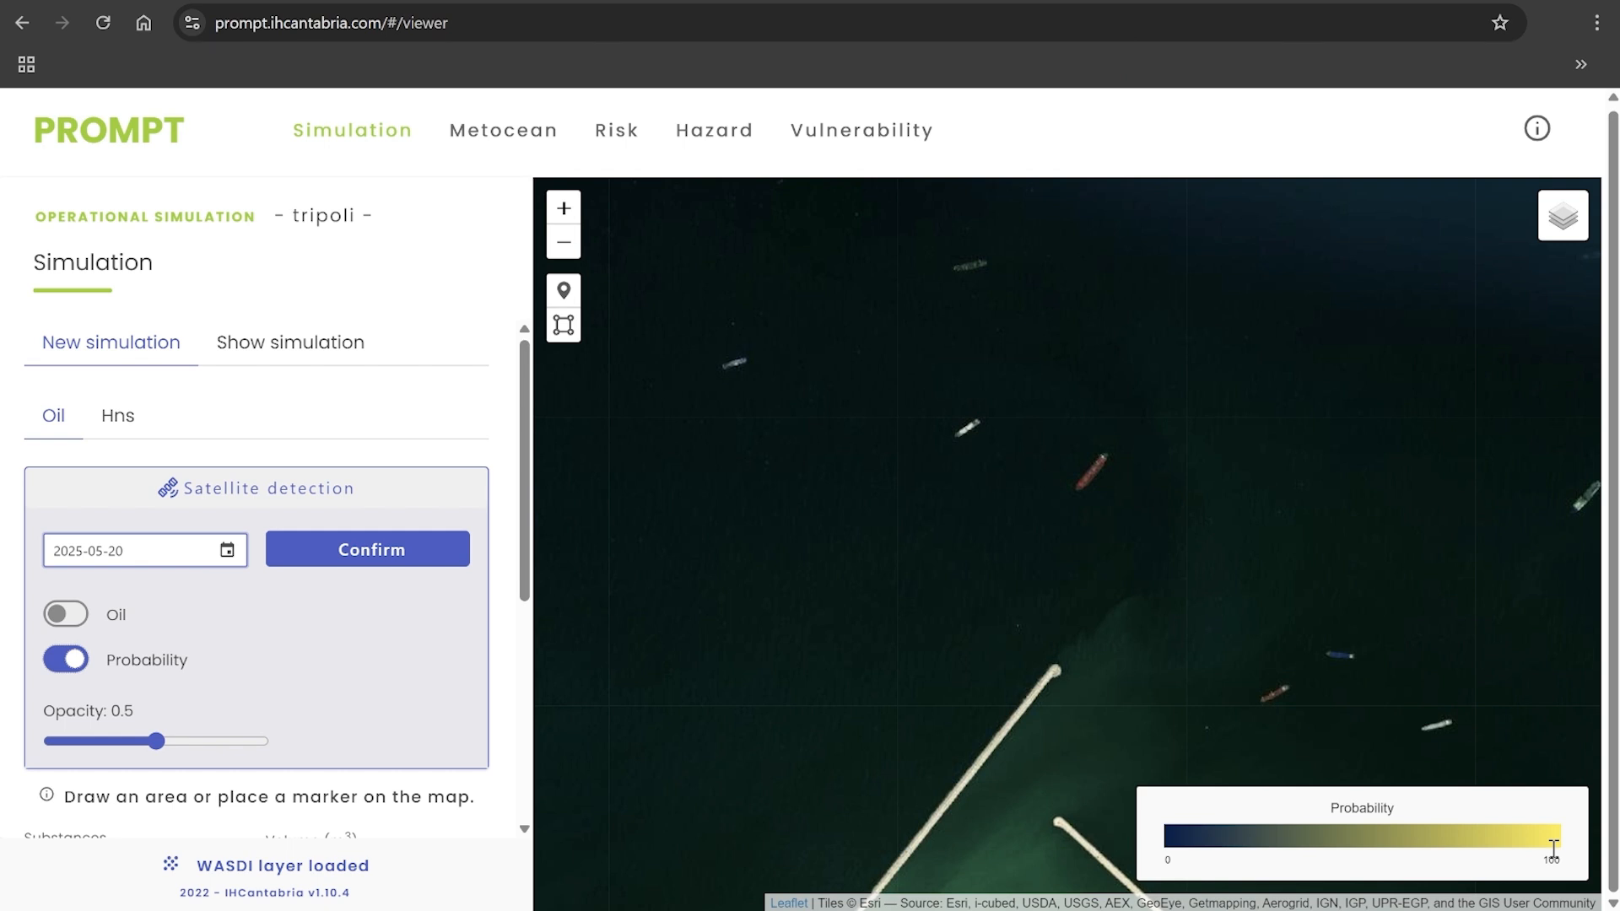
pyautogui.click(56, 614)
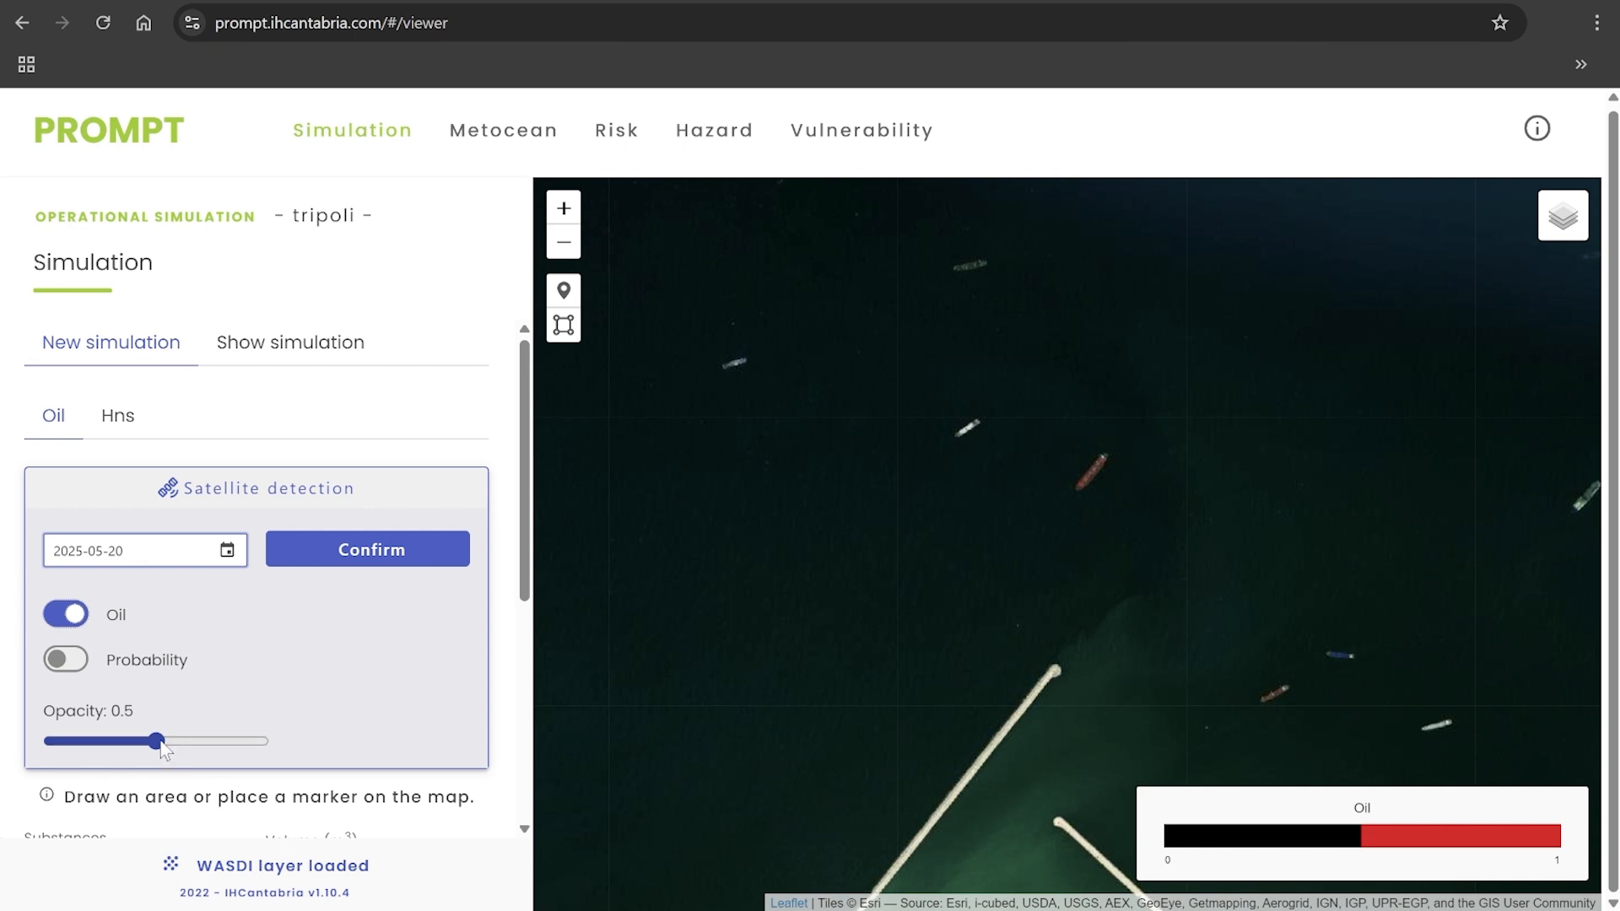
pyautogui.moveTo(164, 745); pyautogui.dragTo(110, 745)
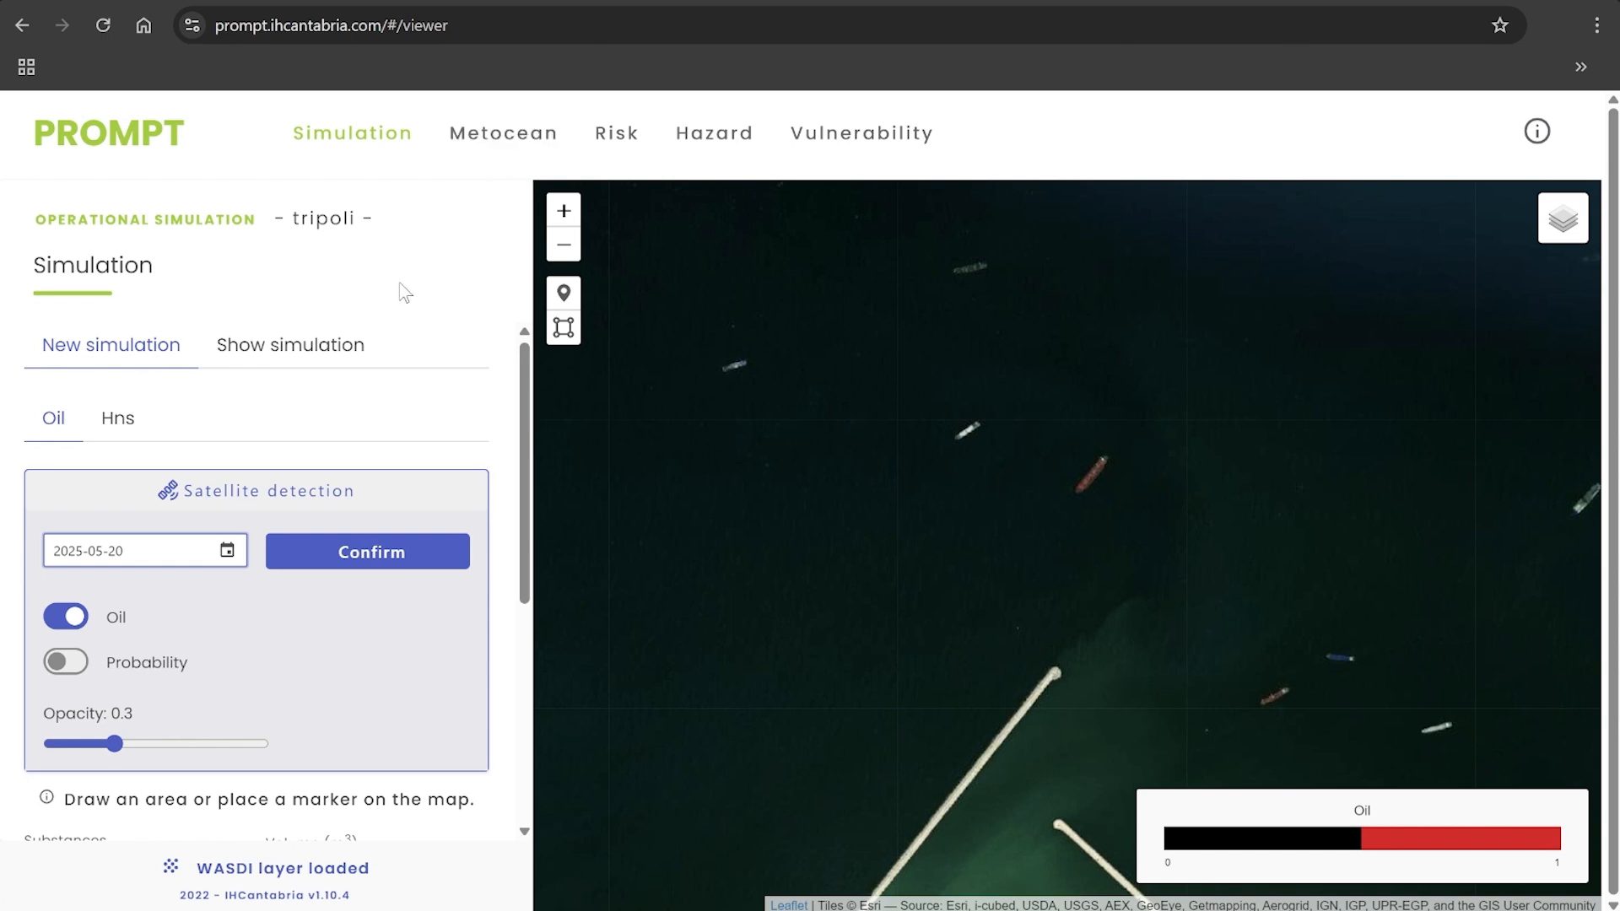
# Step: Set up the Hns hazard assessment for the Main Port North mooring with the substance Etanol - Volume: 5 m³
pyautogui.click(724, 137)
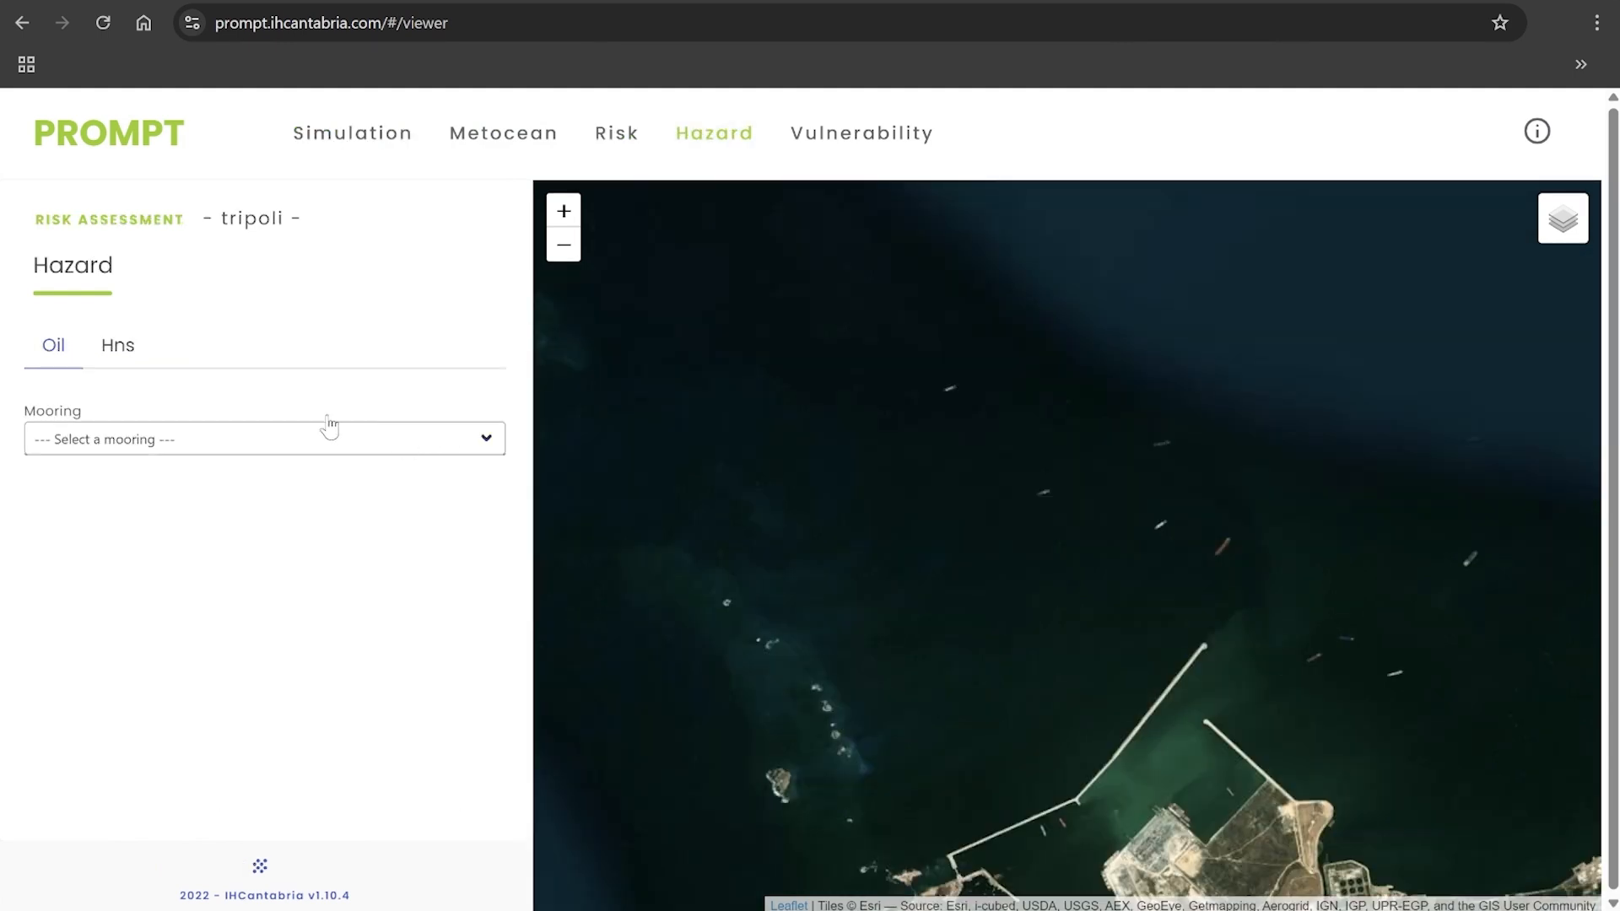
pyautogui.click(123, 360)
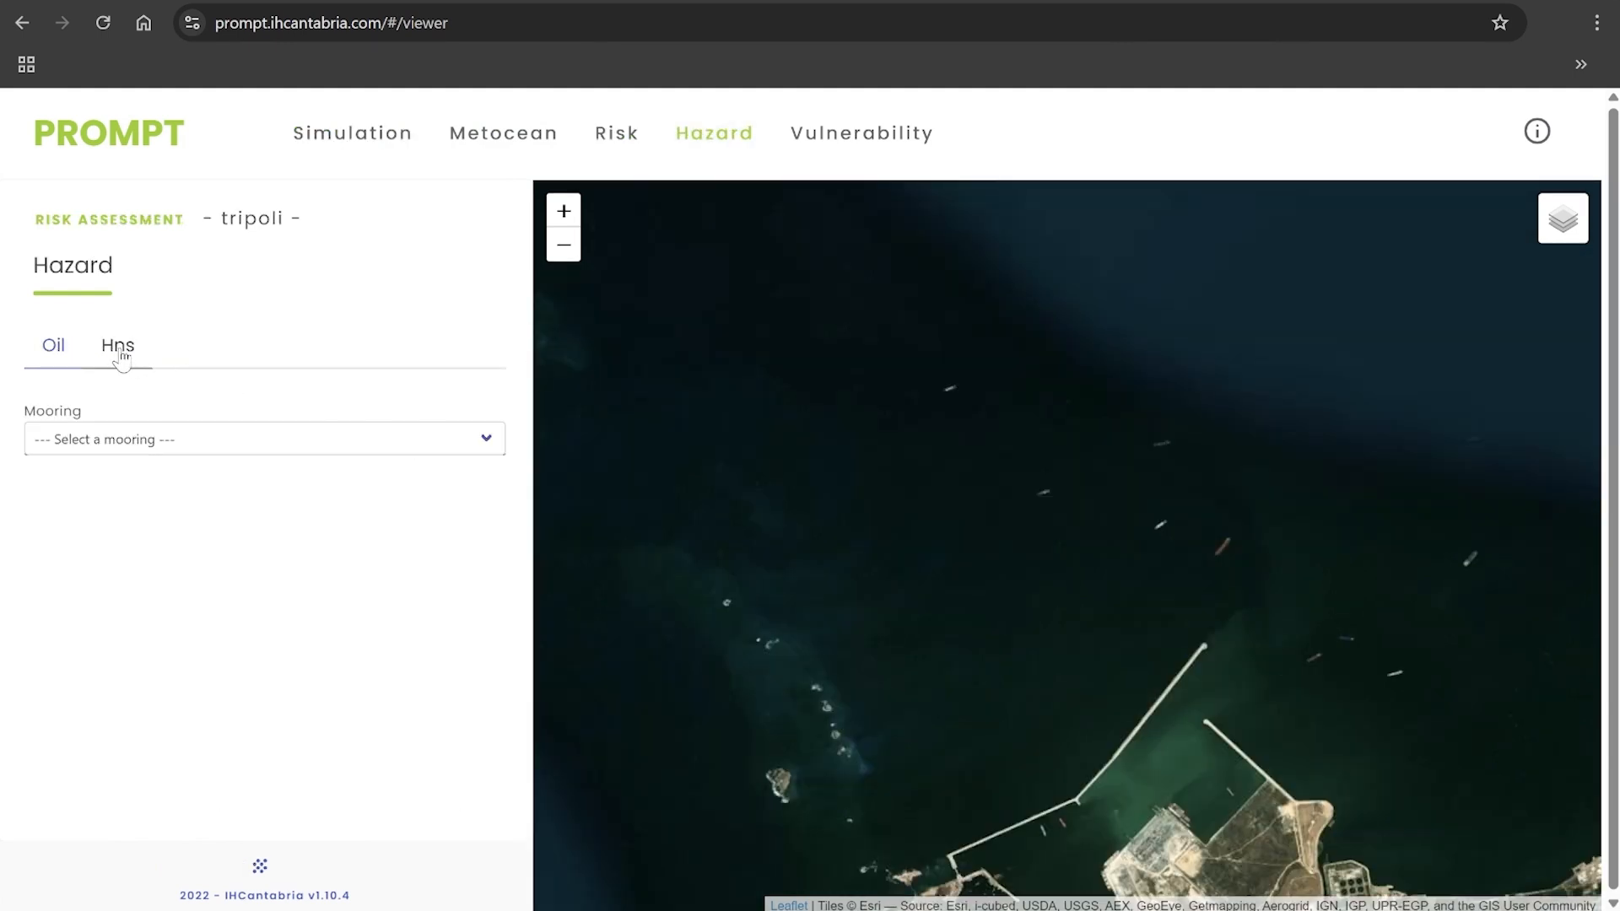
pyautogui.click(123, 359)
pyautogui.click(267, 455)
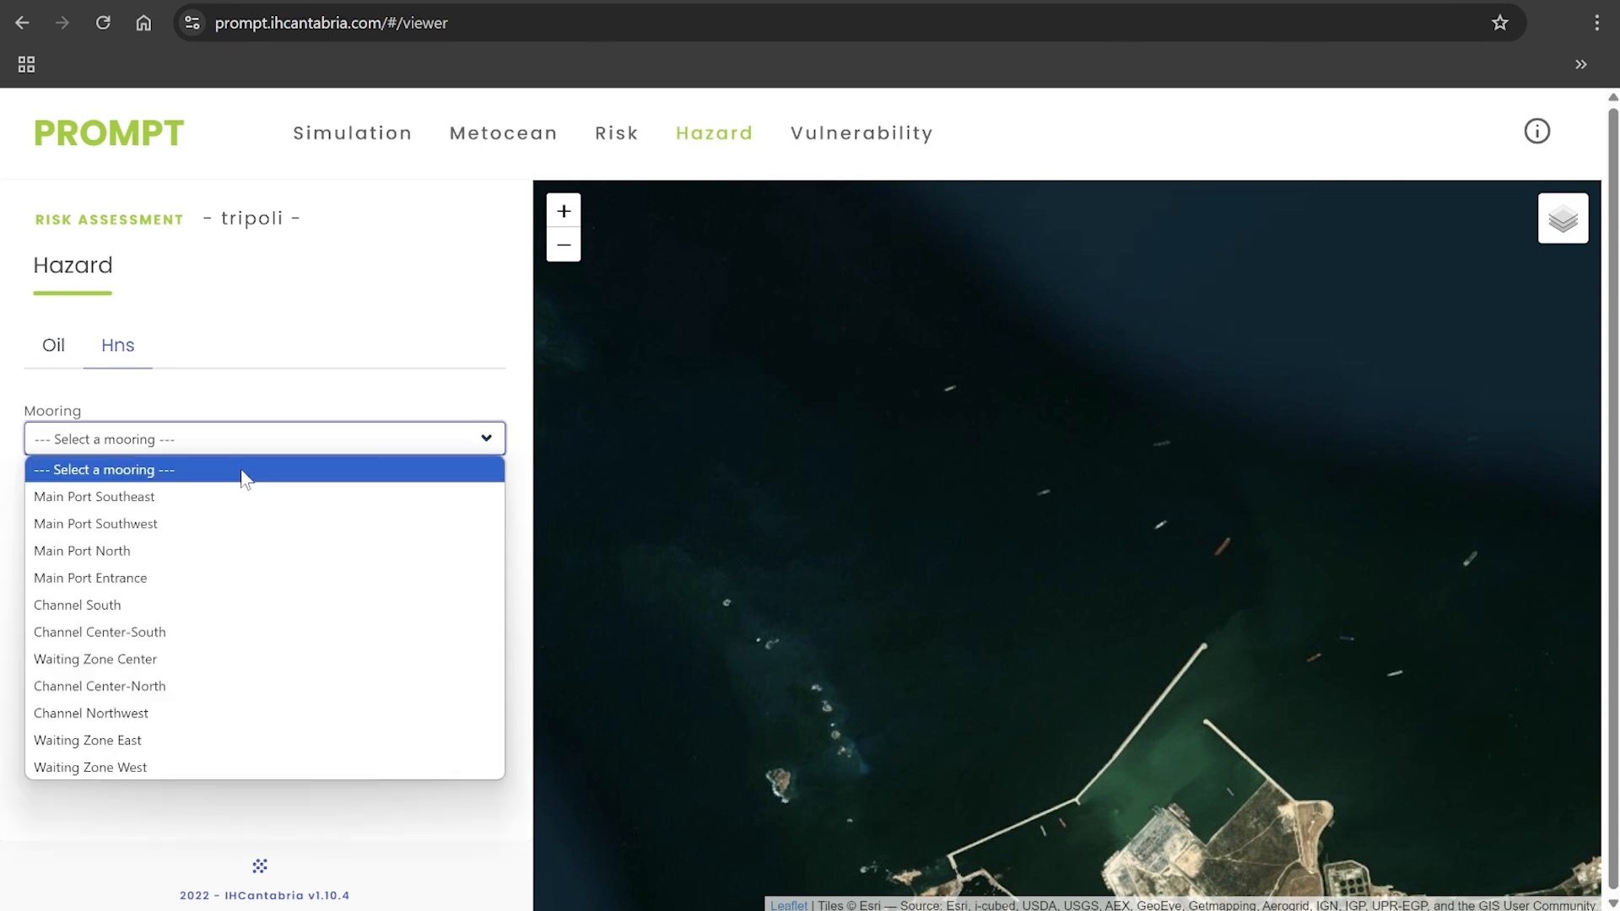
pyautogui.click(110, 557)
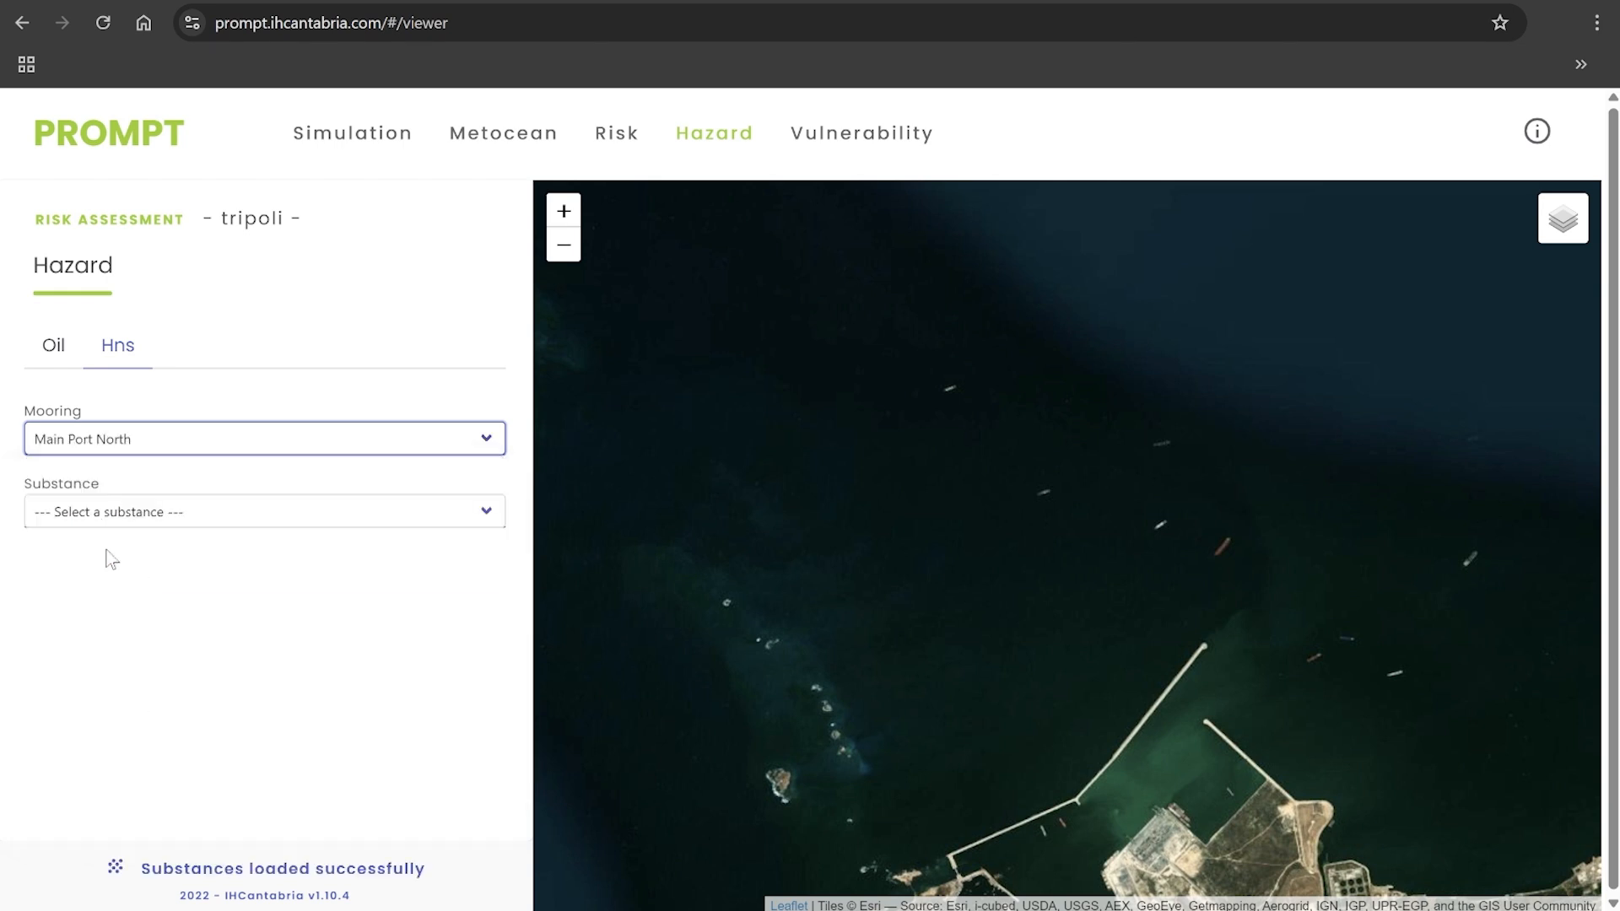
pyautogui.click(184, 525)
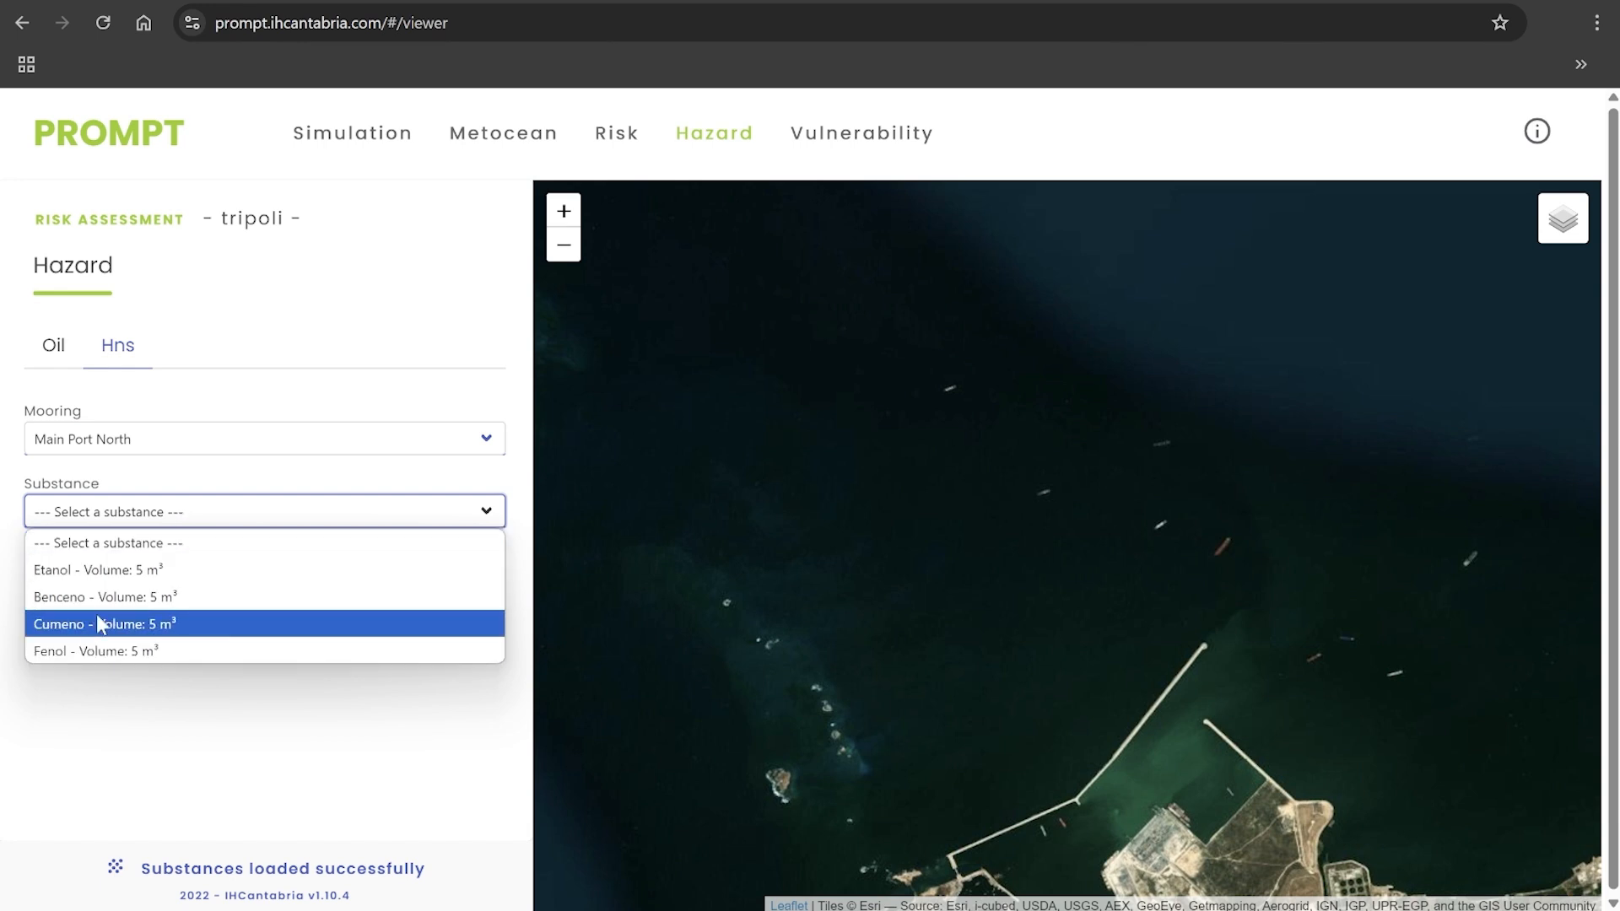
pyautogui.click(116, 574)
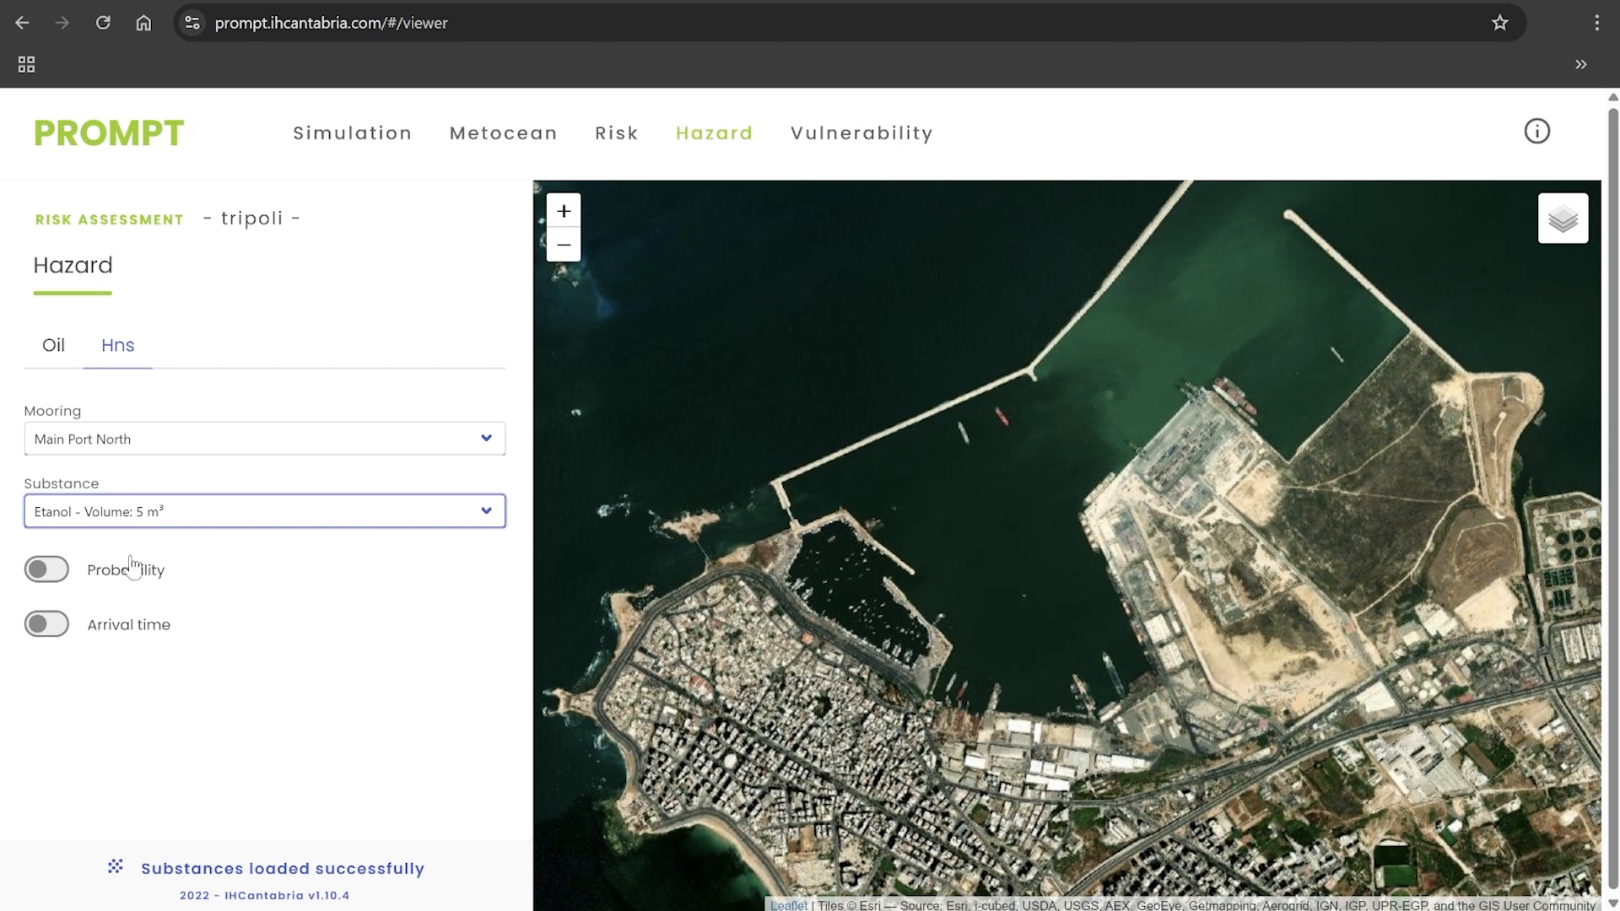
# Step: Compare the Probability and Arrival time hazard maps for the ethanol spill, ending on Arrival time
pyautogui.click(51, 578)
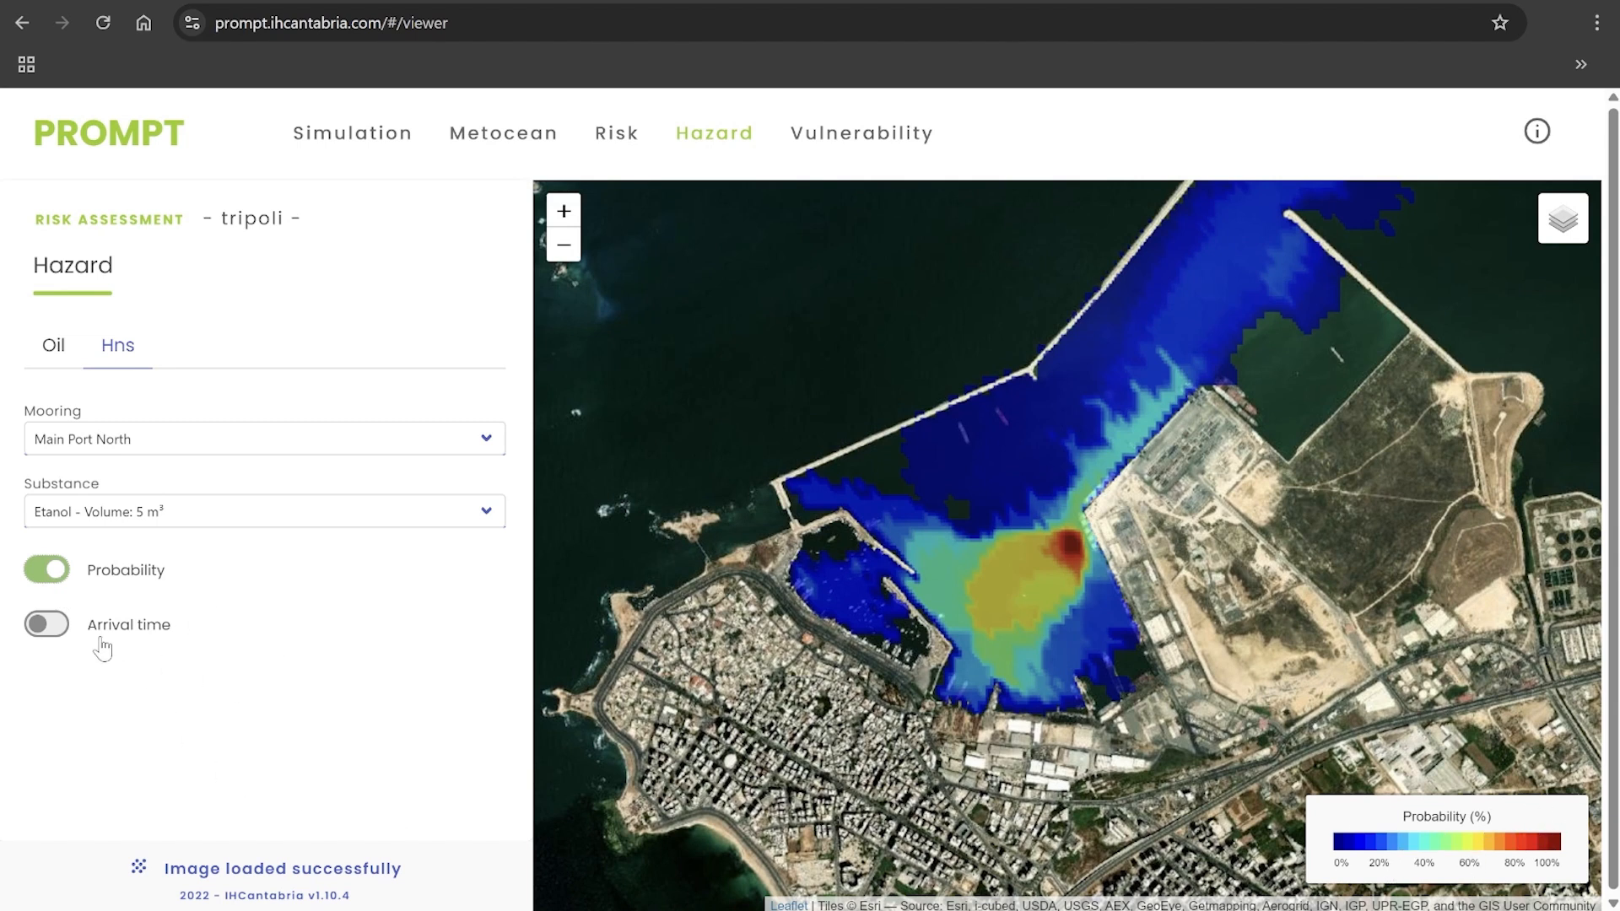
pyautogui.click(46, 625)
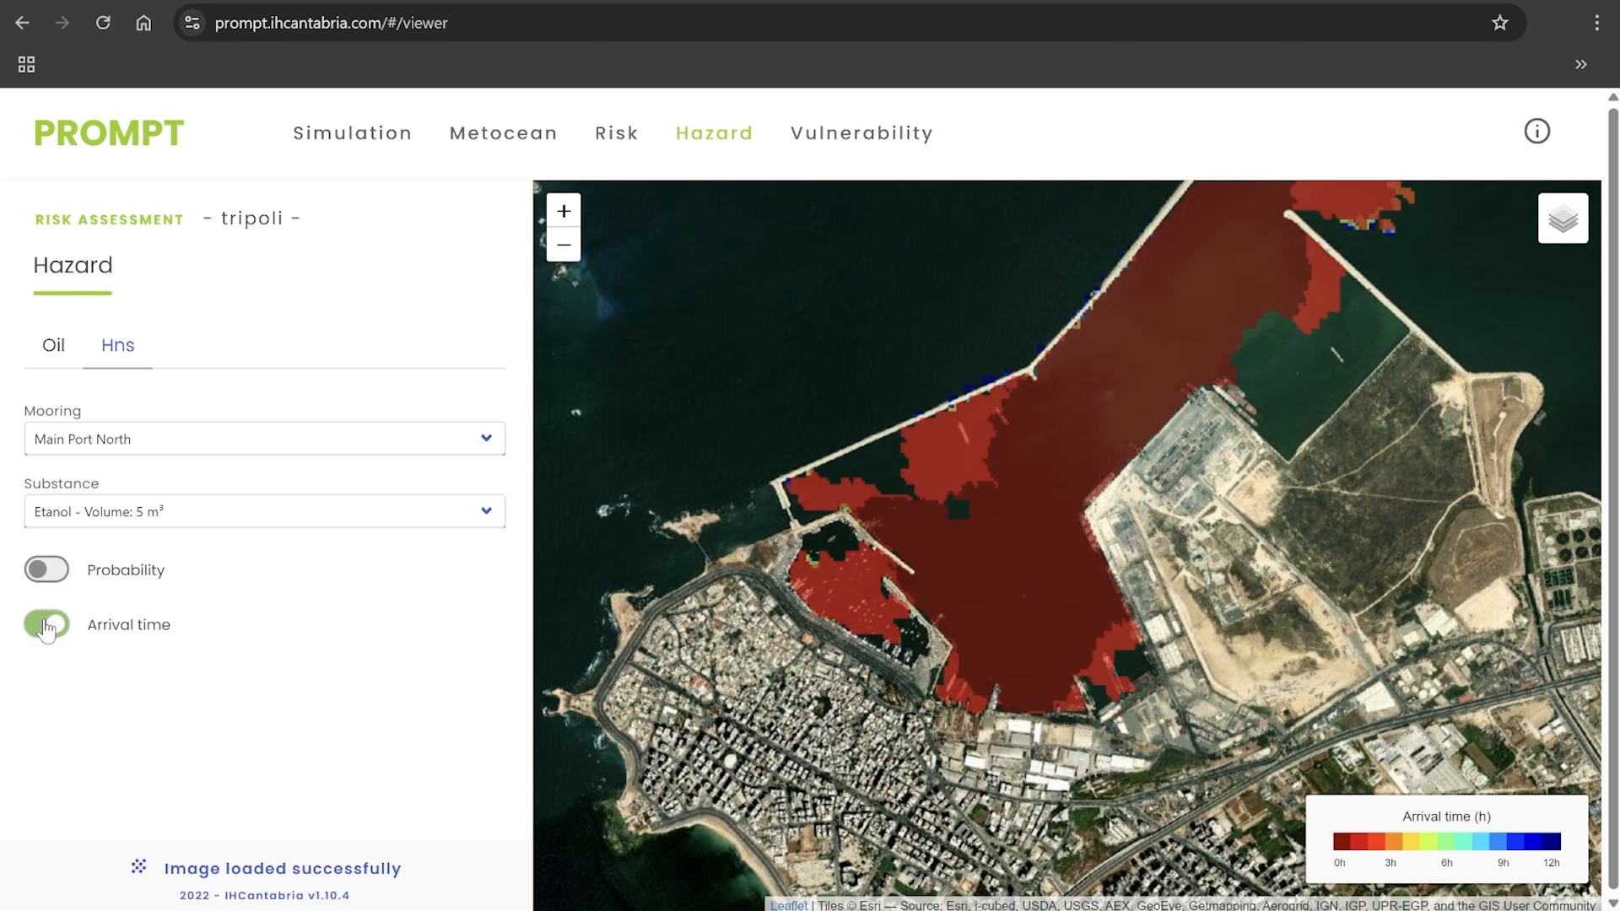
pyautogui.click(59, 574)
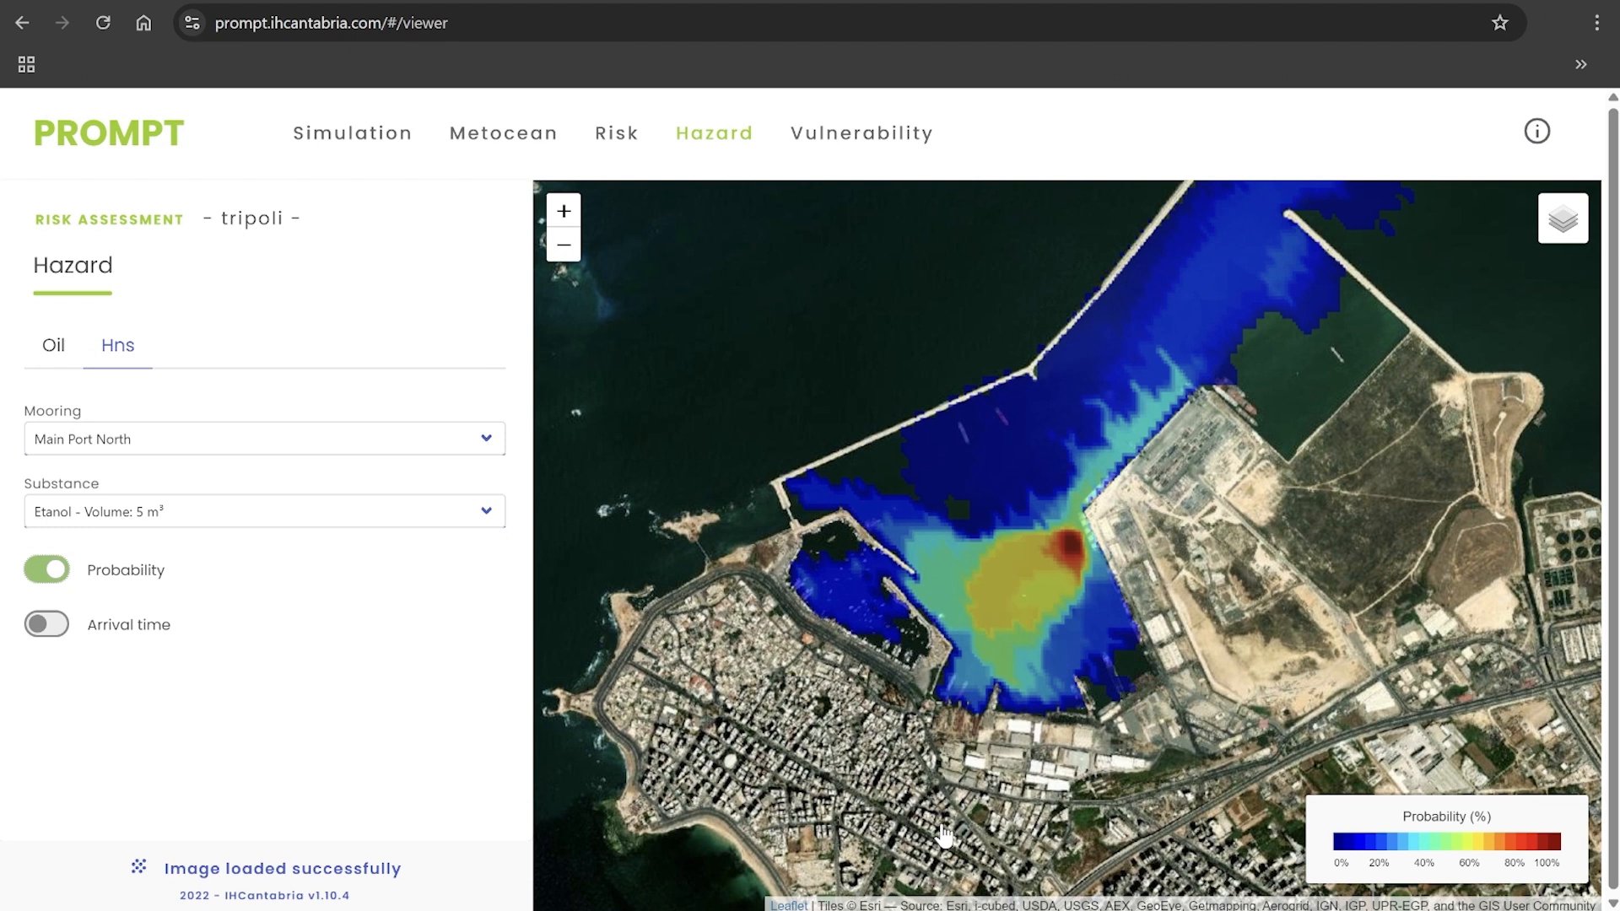
pyautogui.click(51, 626)
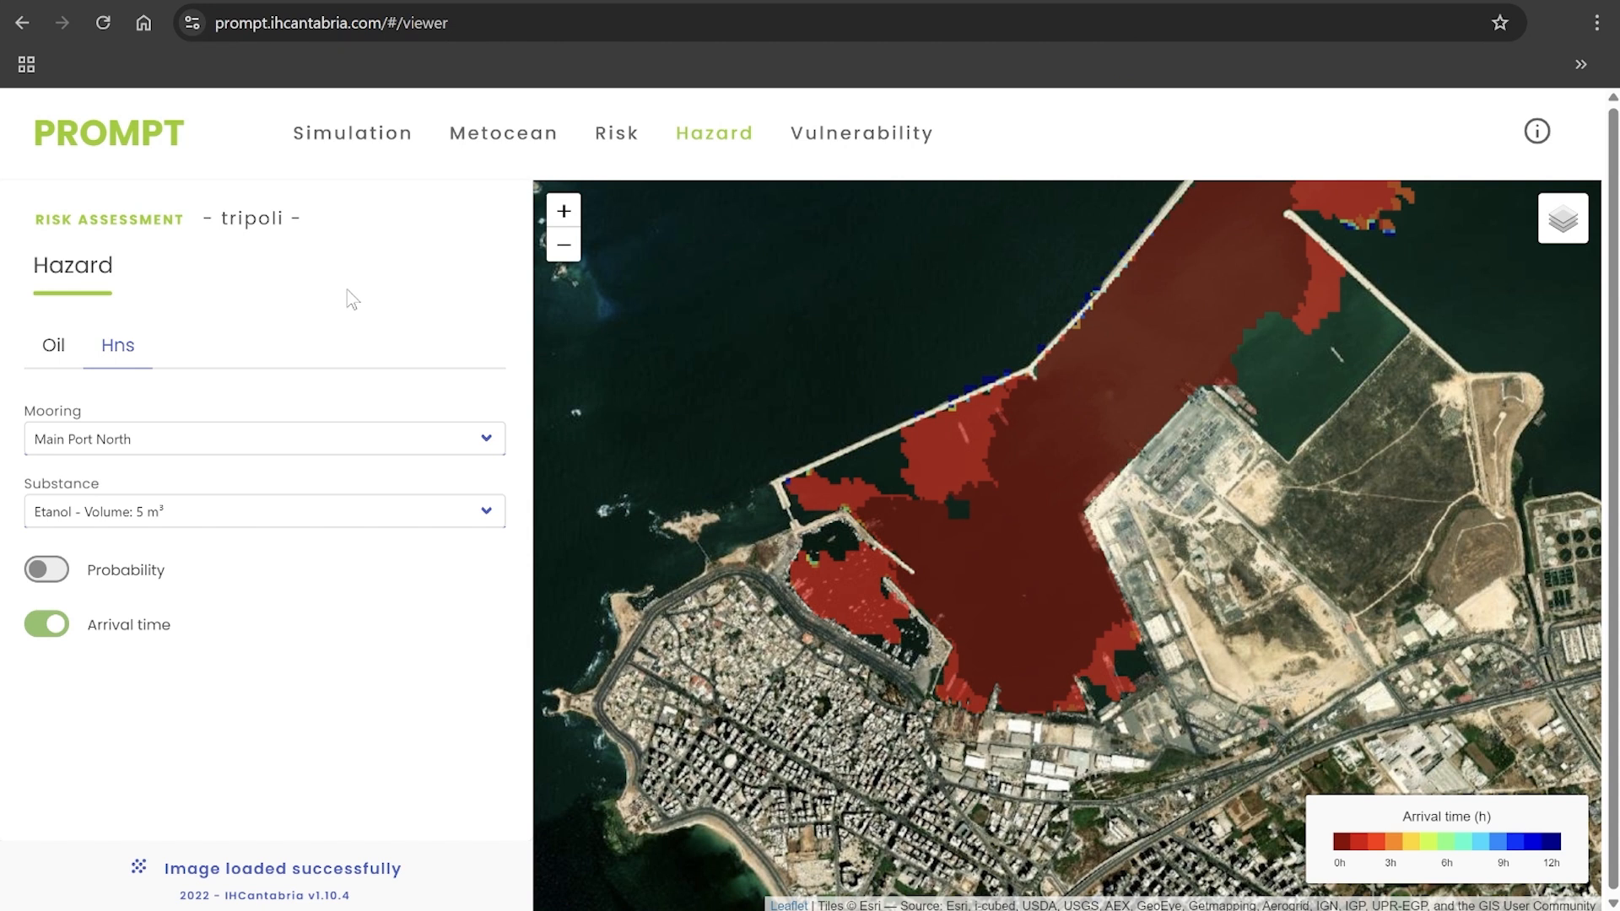
# Step: Examine the Hns vulnerability maps one by one: Socioeconomic, Human, Environmental, and Integral
pyautogui.click(855, 146)
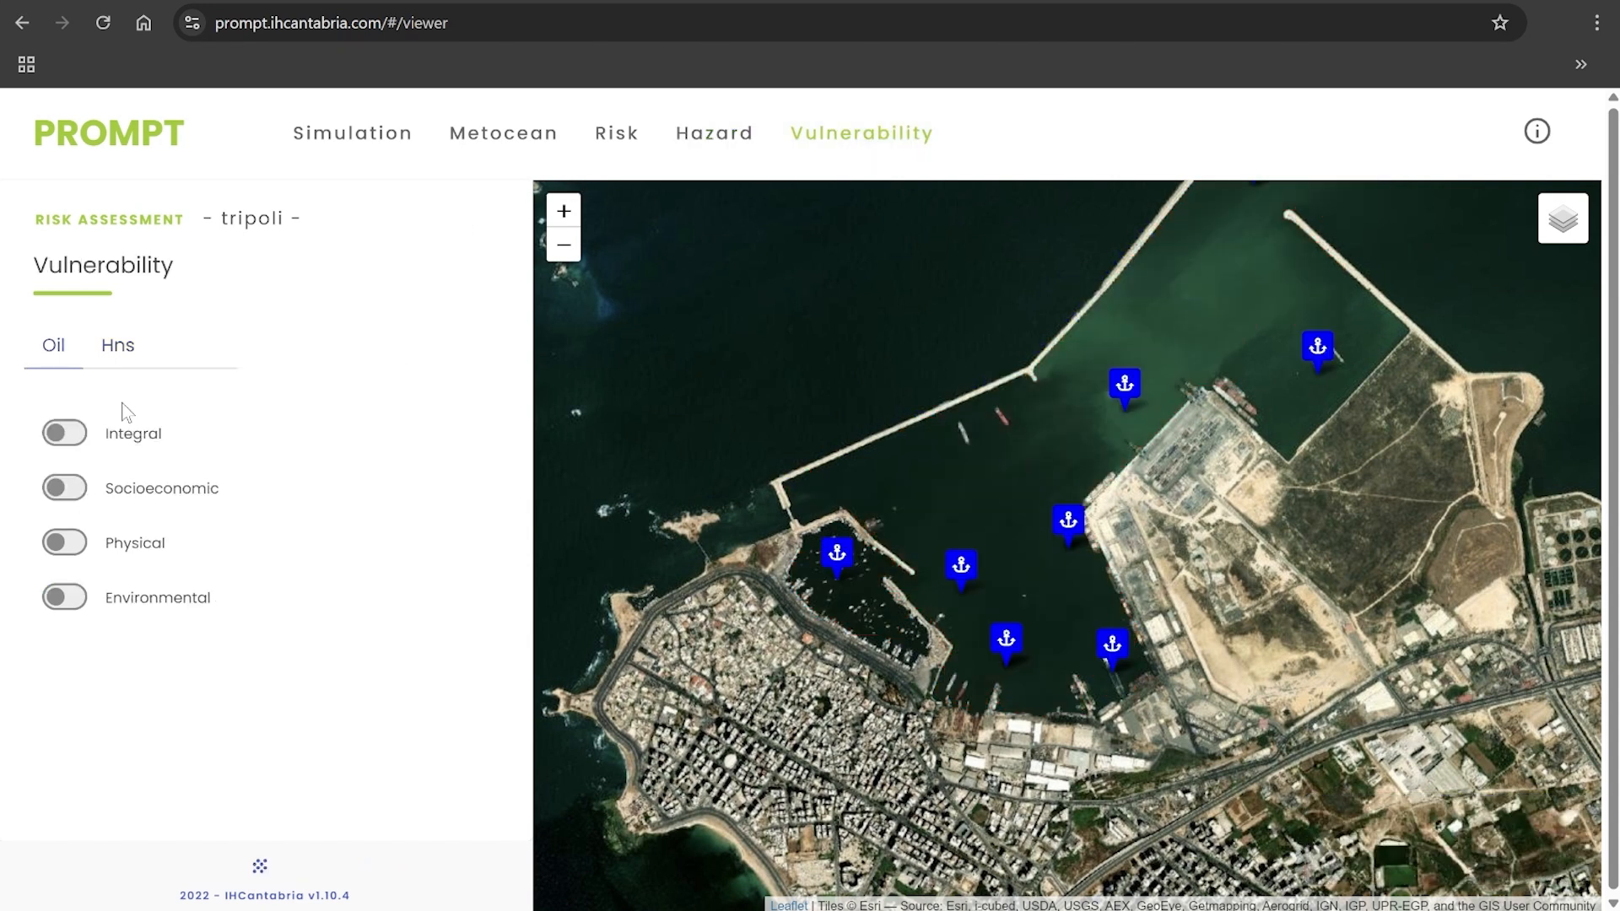
pyautogui.click(119, 357)
pyautogui.click(68, 503)
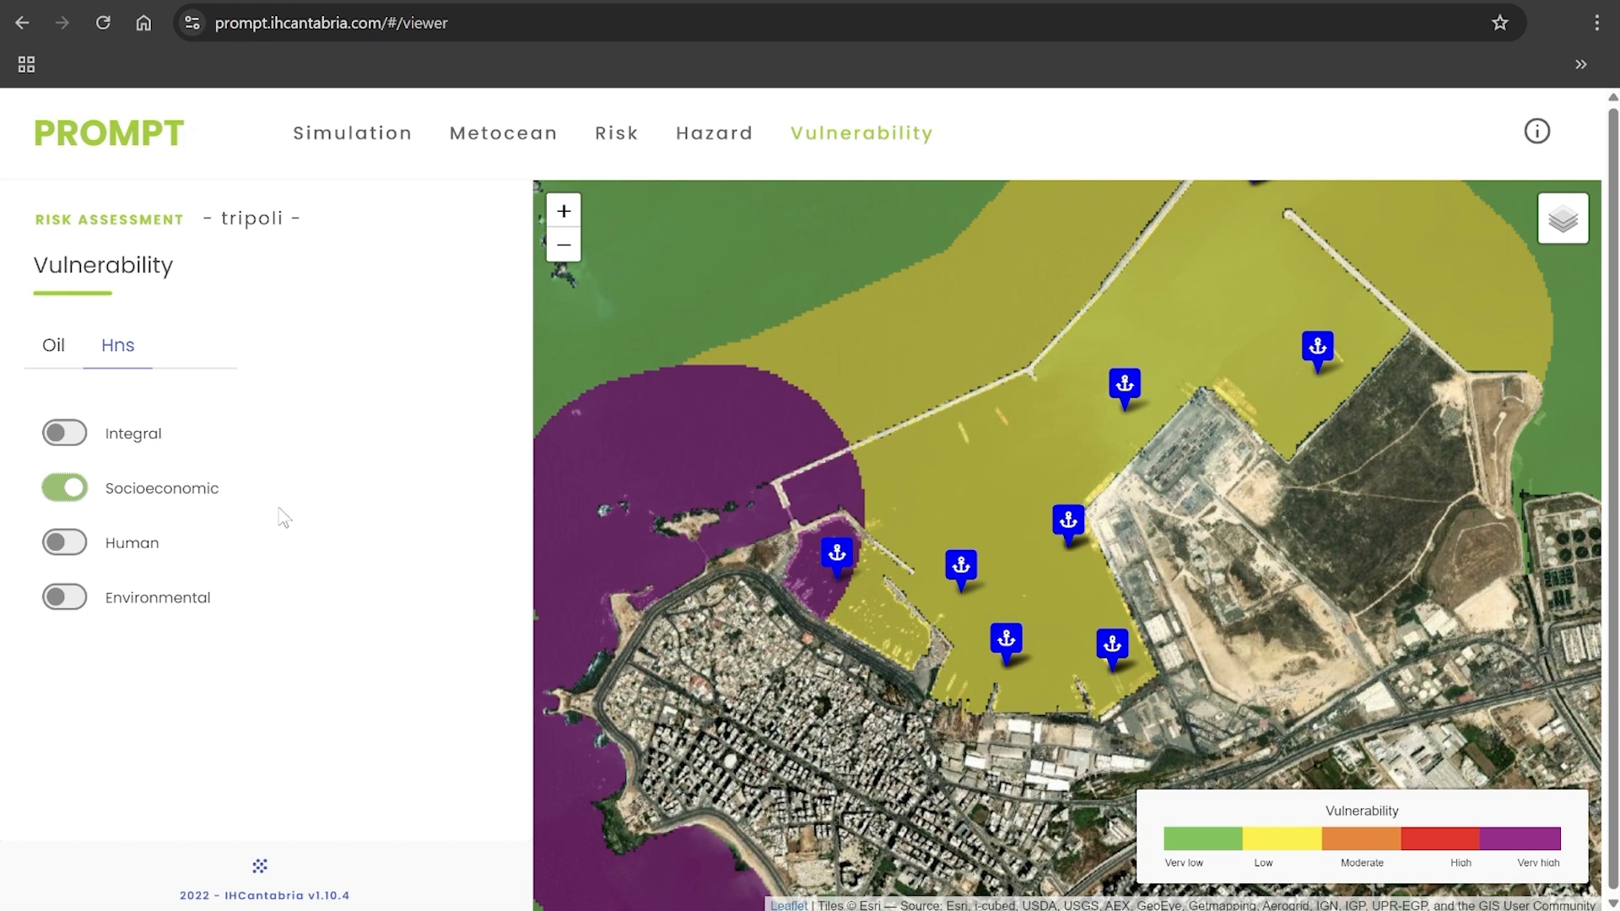
pyautogui.click(65, 543)
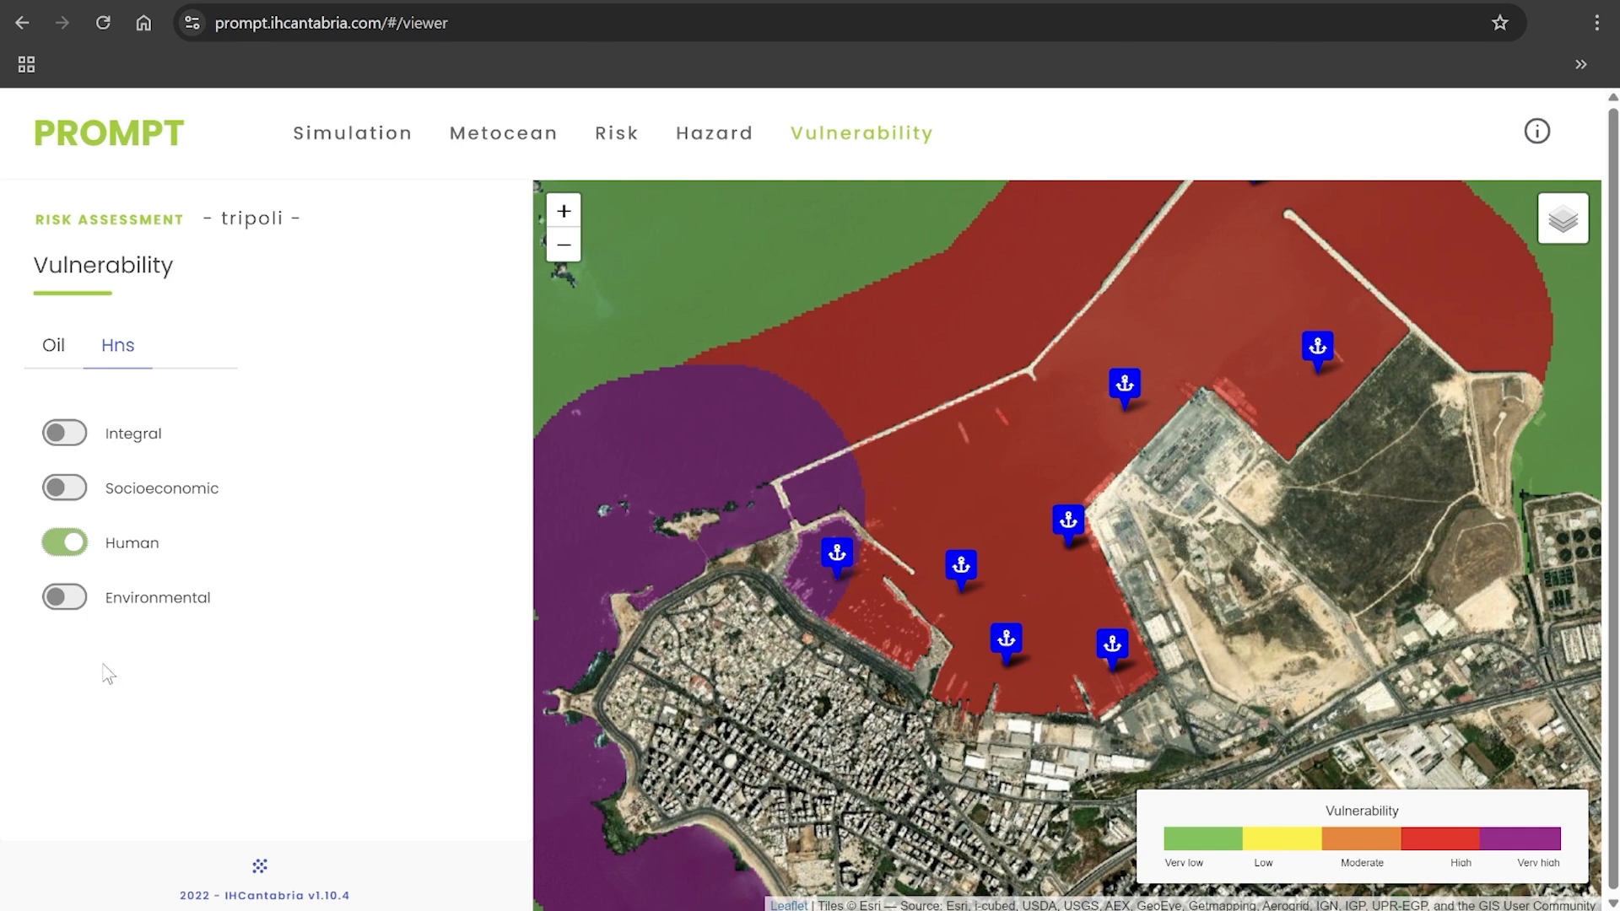
pyautogui.click(65, 599)
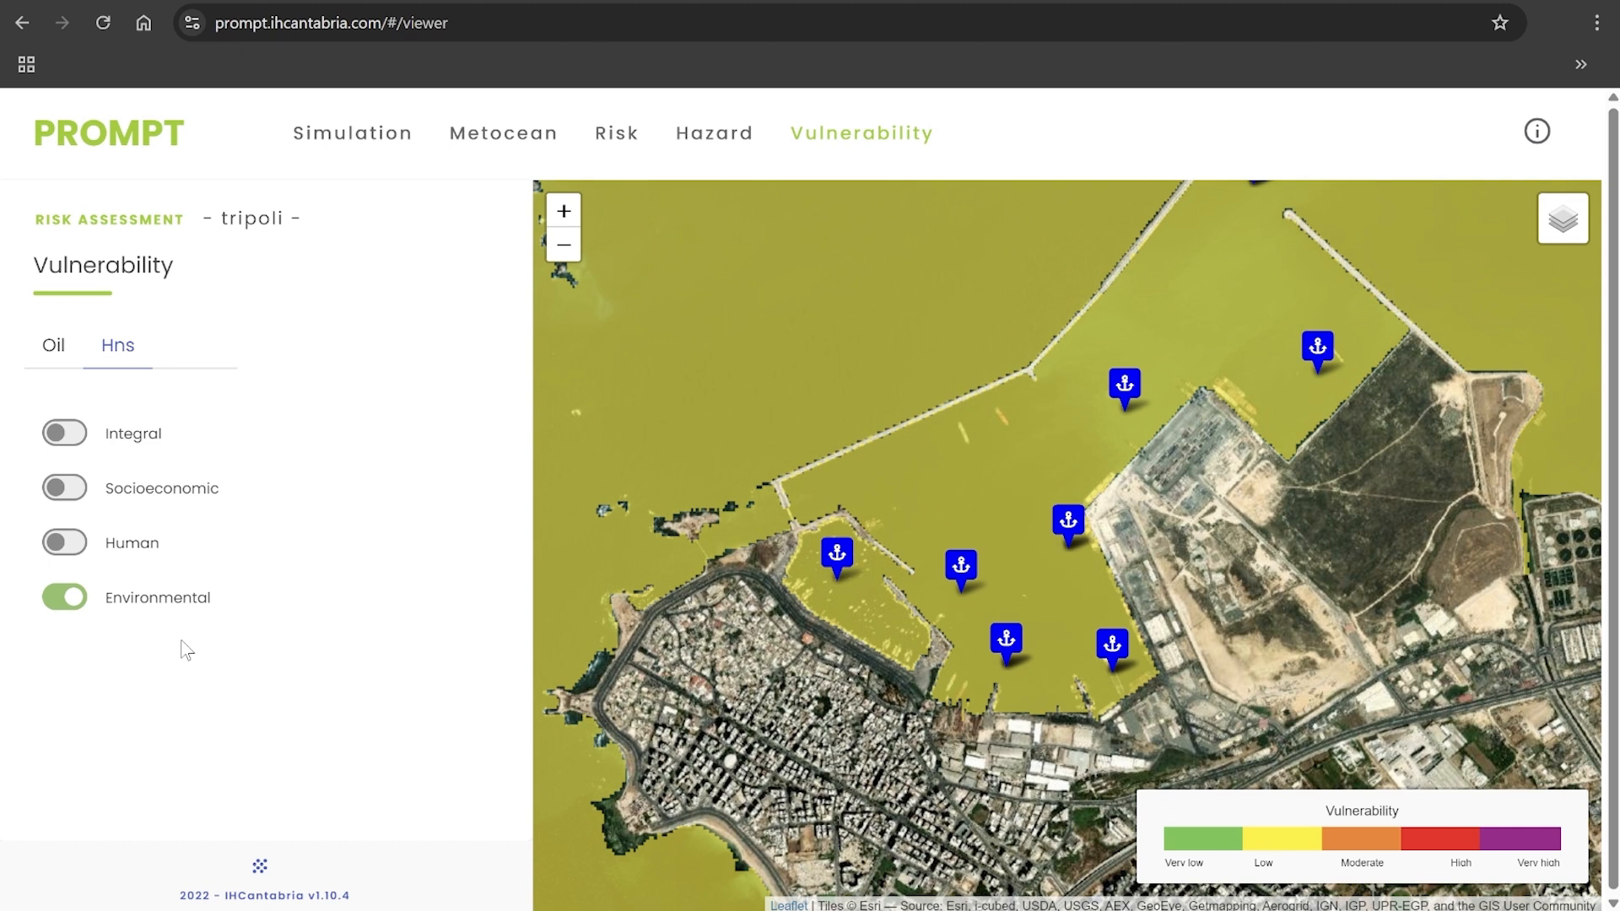
pyautogui.click(71, 435)
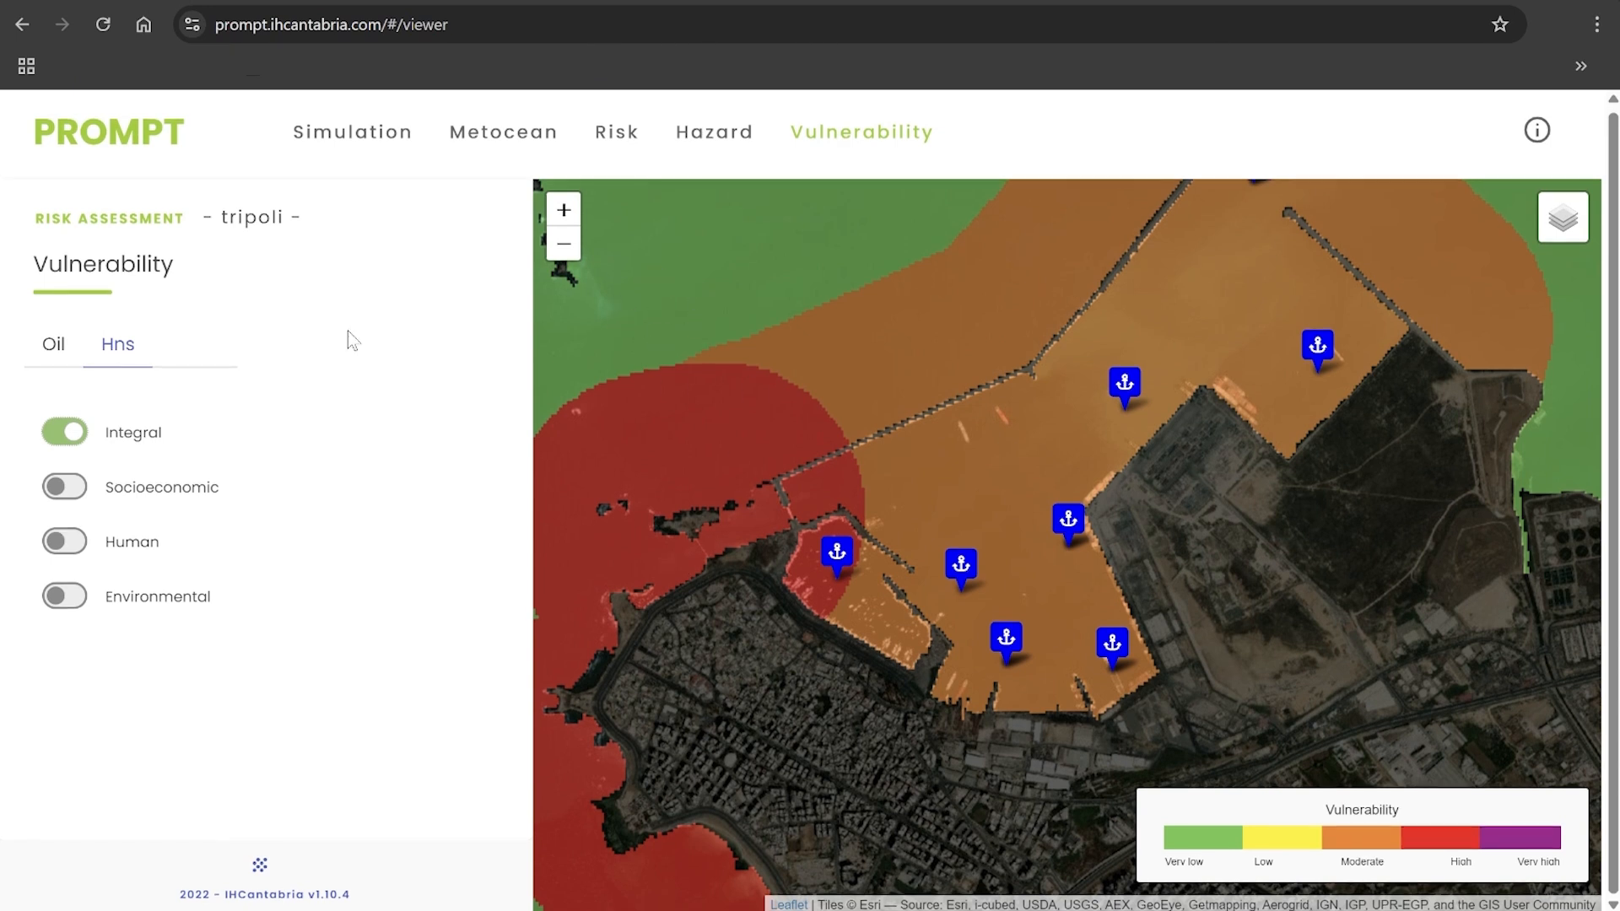
# Step: Review the Metocean conditions for Tripoli by showing the wind layer and returning to the currents layer
pyautogui.click(503, 135)
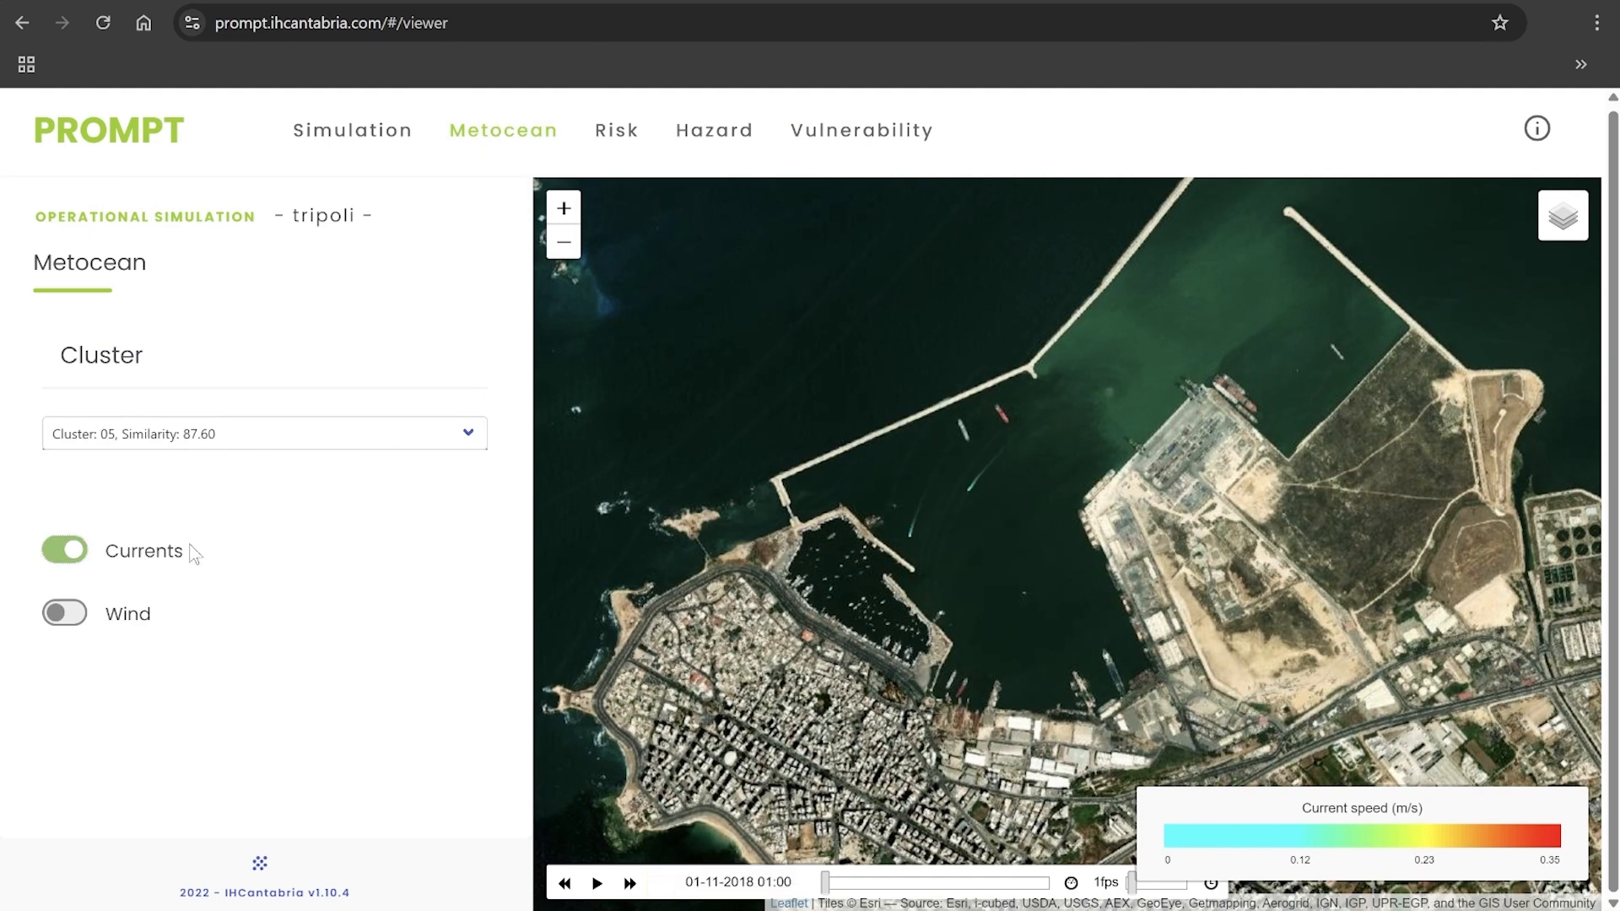
pyautogui.click(61, 615)
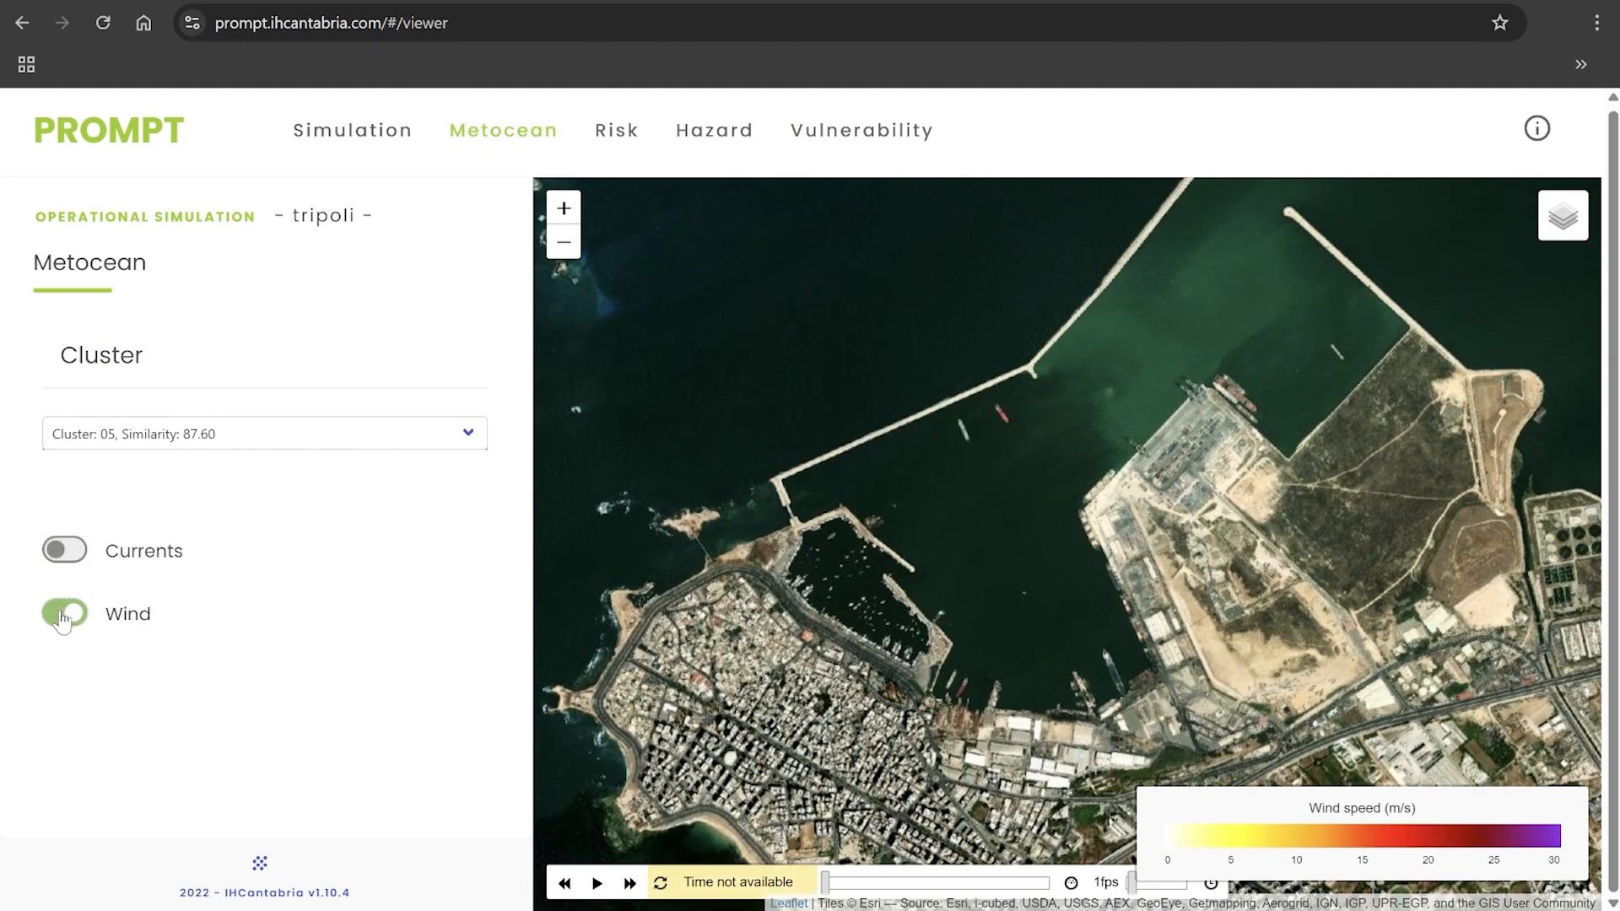
pyautogui.click(64, 550)
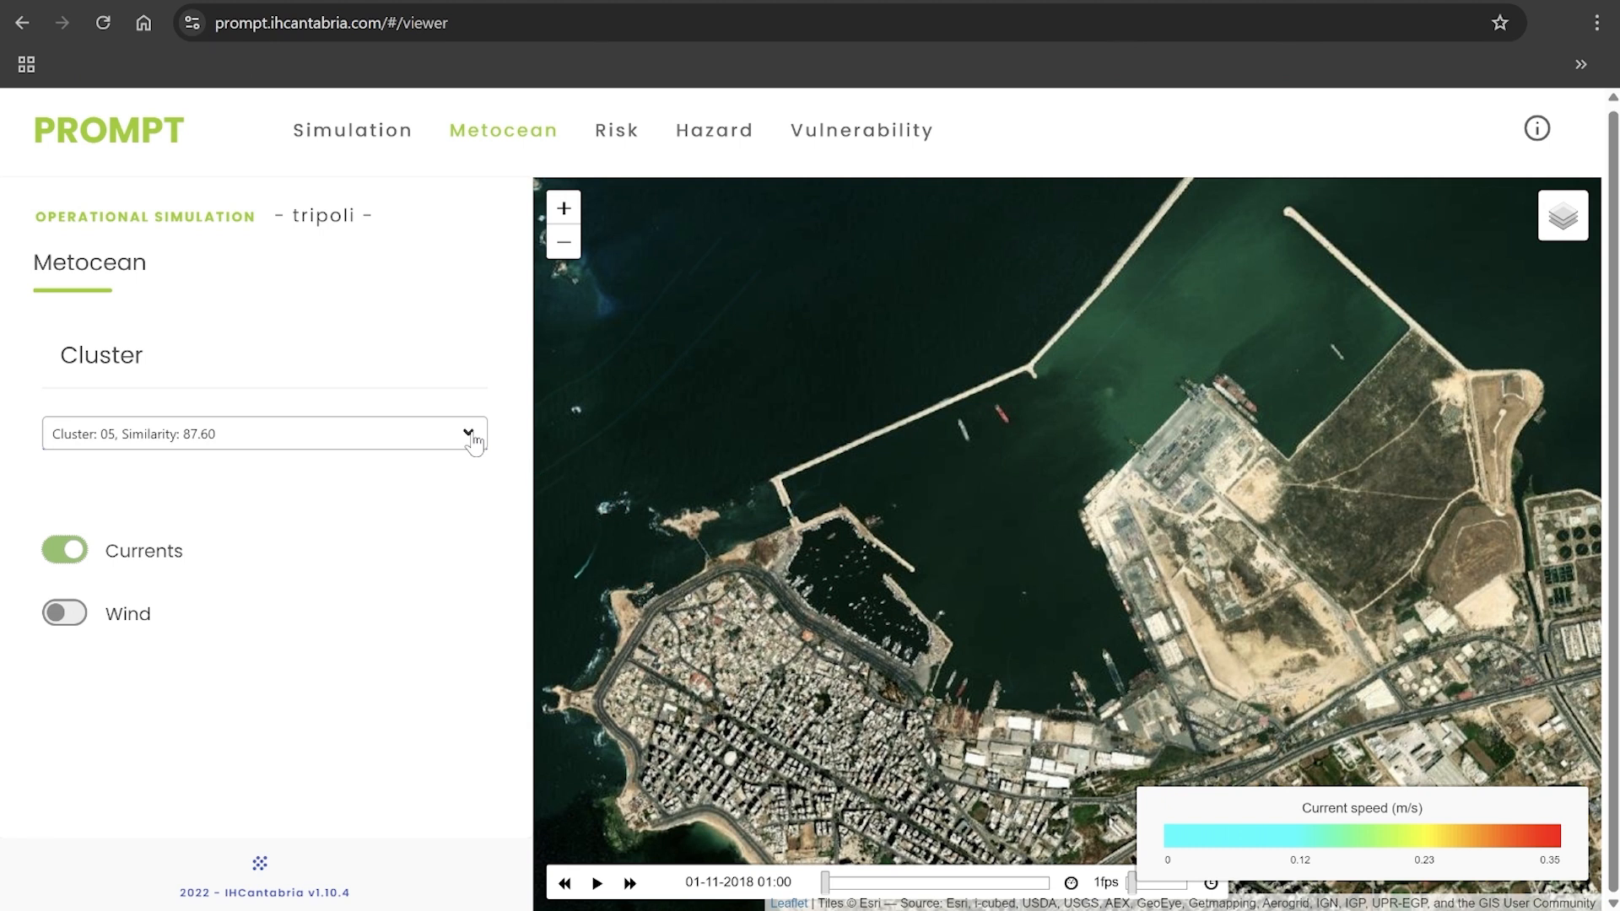
# Step: Select Cluster 24 with similarity 68.67 and alternate between its wind and currents layers, ending on wind
pyautogui.click(469, 435)
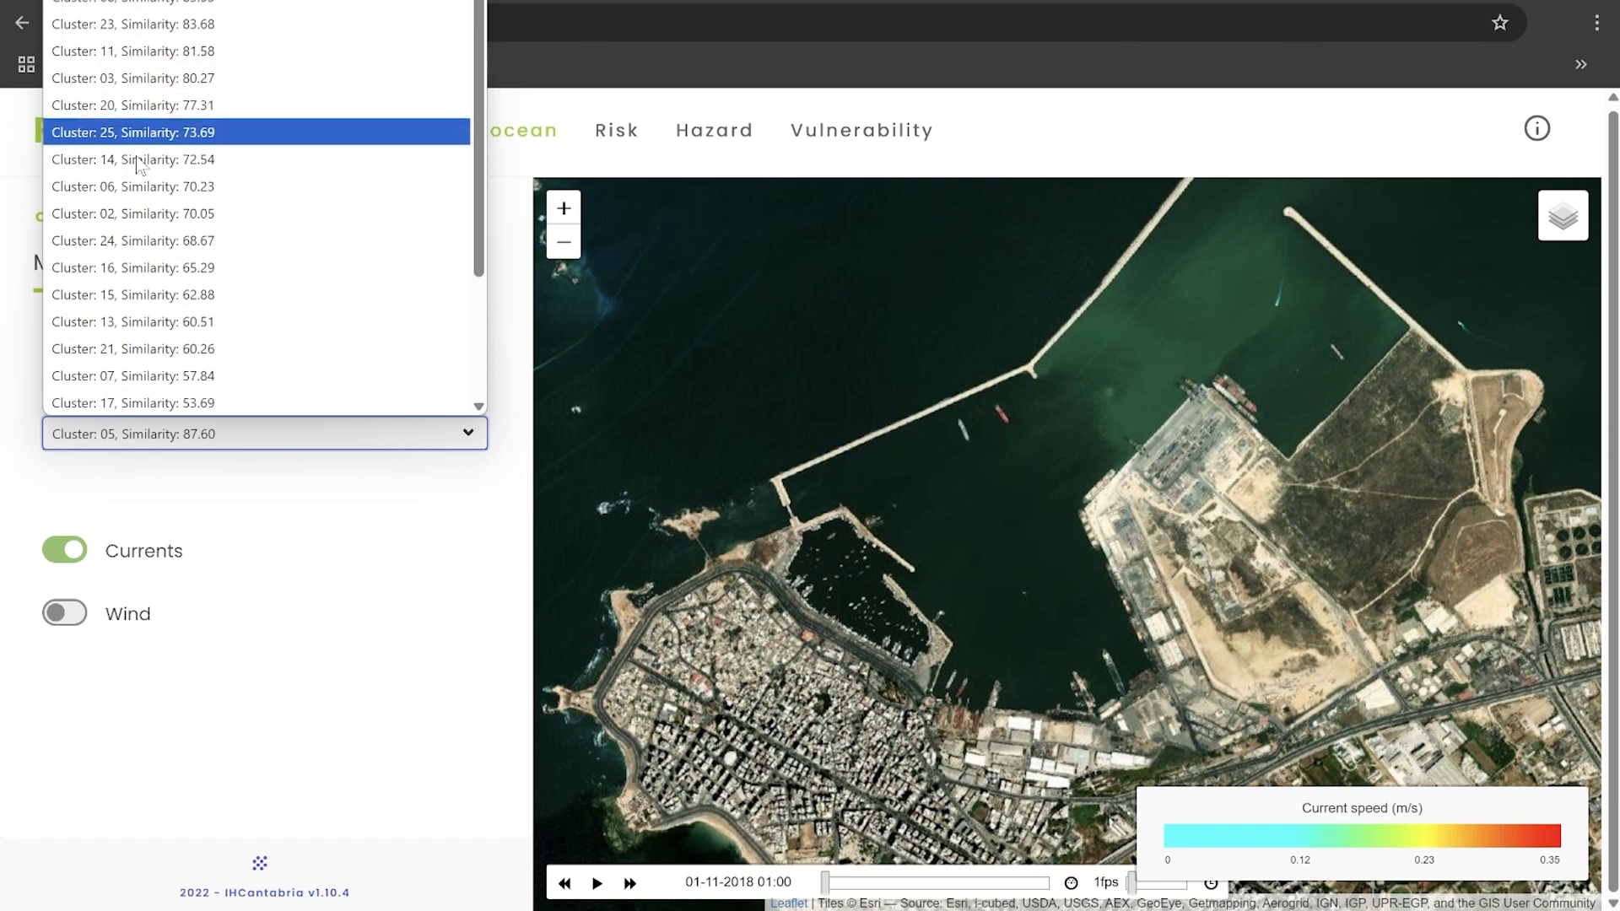
pyautogui.click(137, 243)
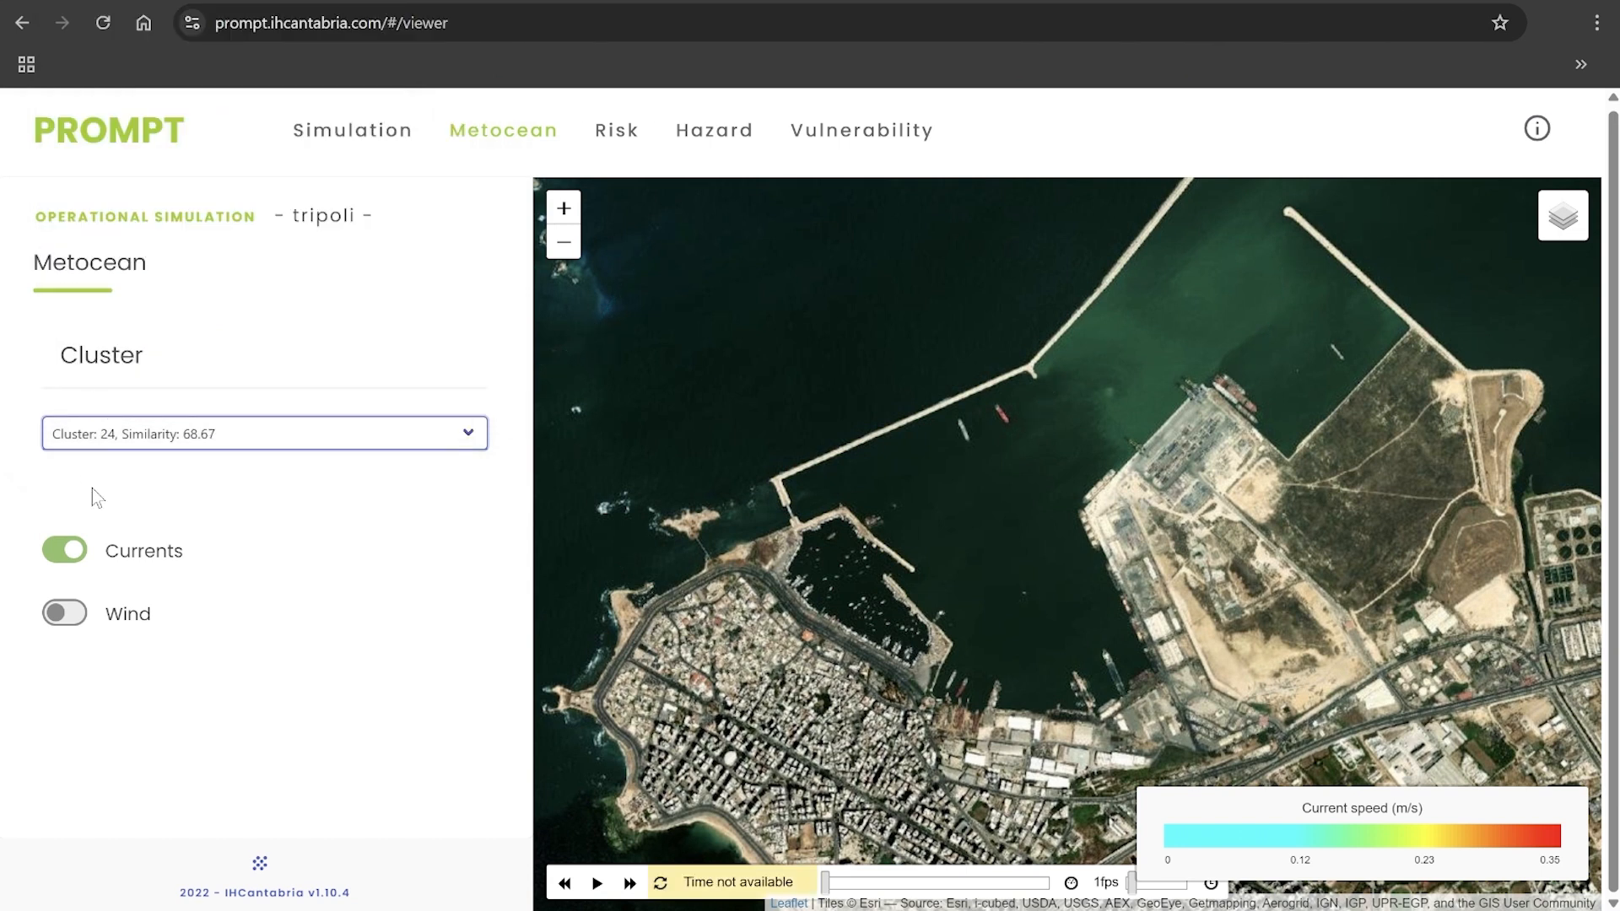
pyautogui.click(66, 614)
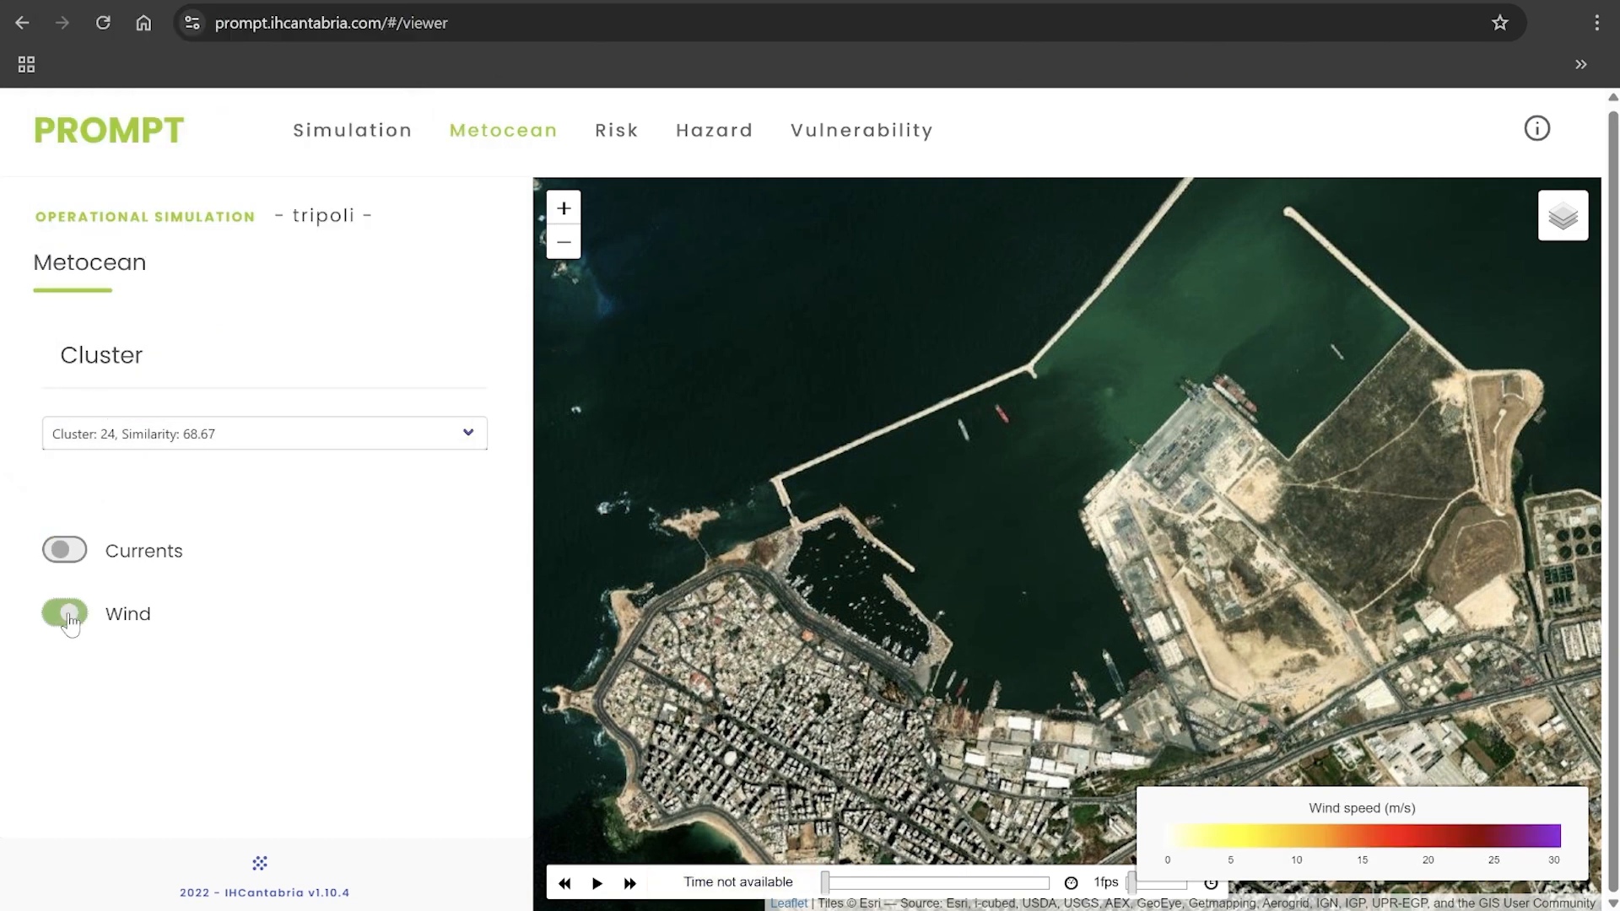
pyautogui.click(71, 552)
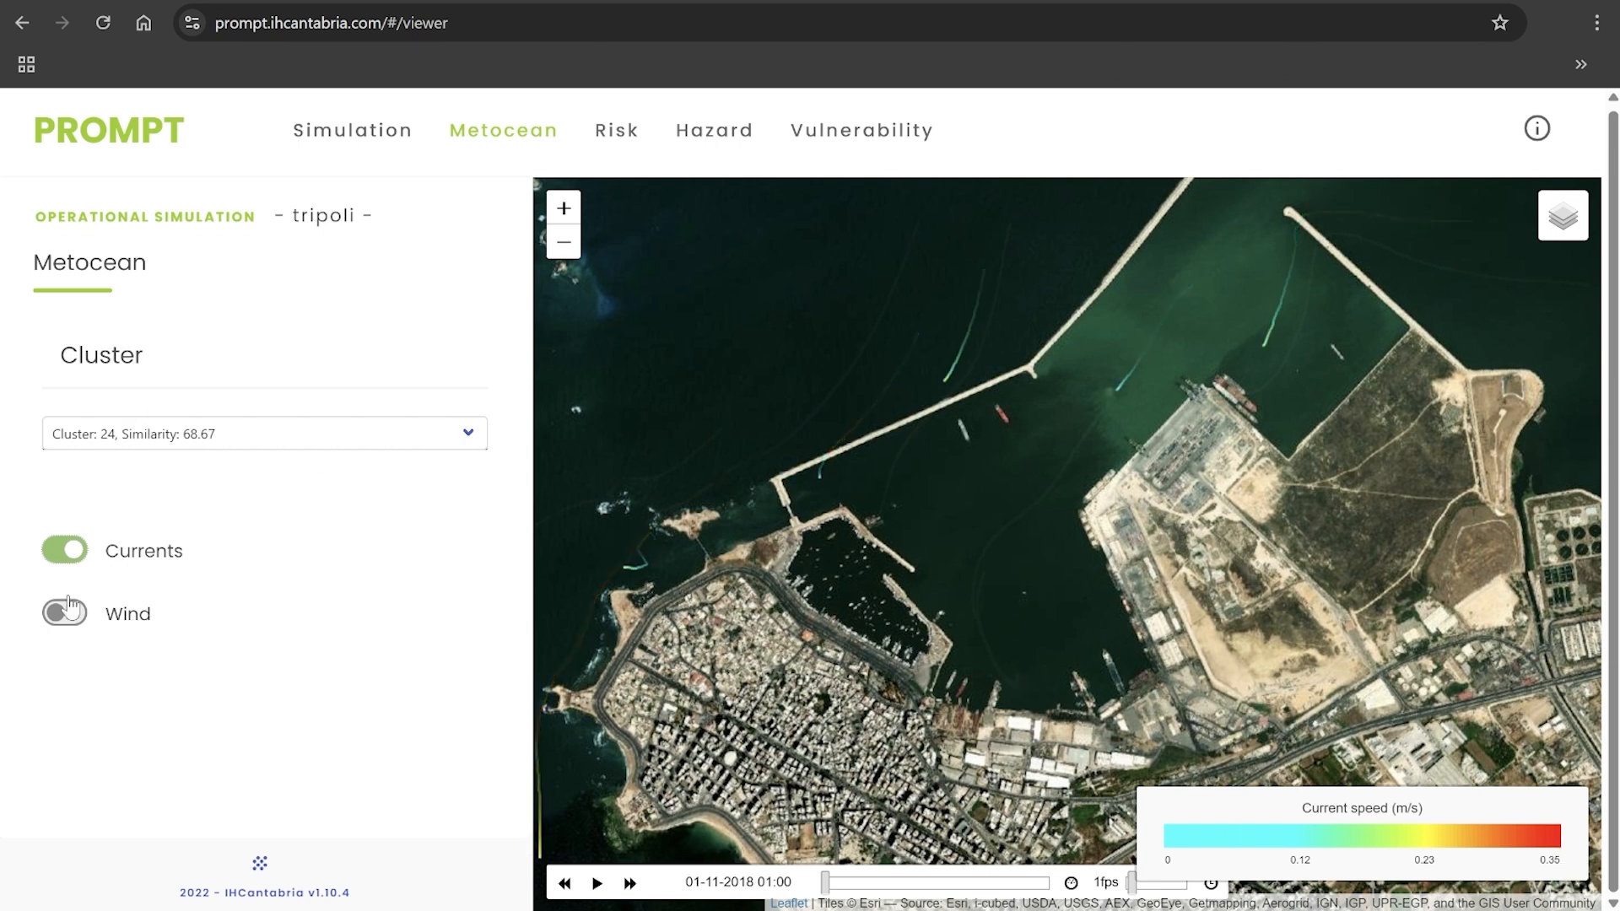
pyautogui.click(59, 625)
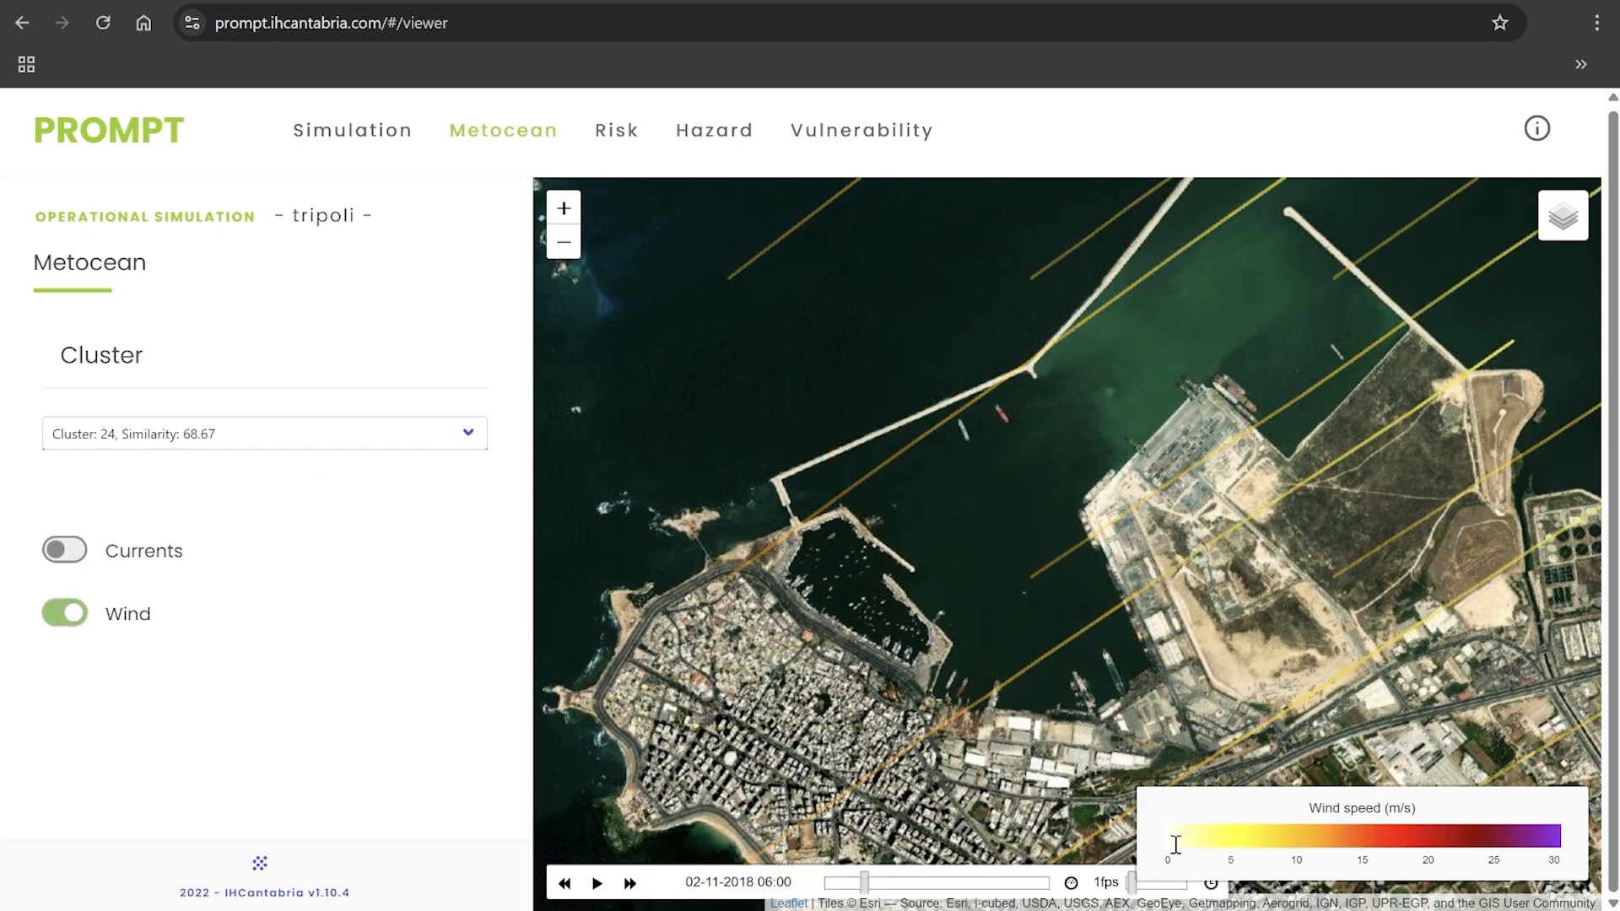